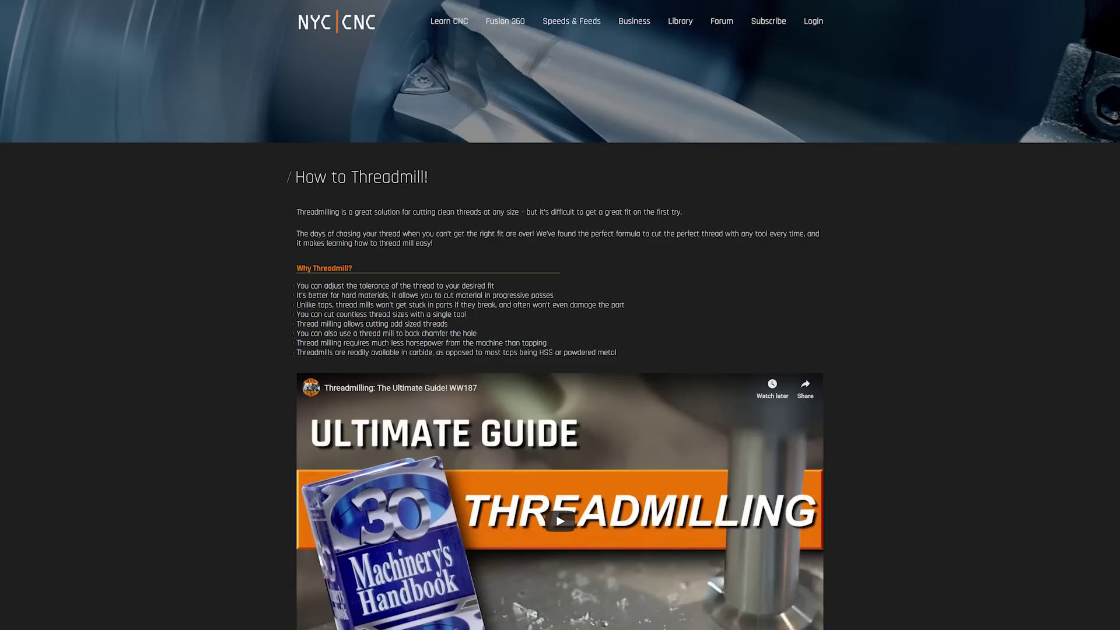
Step: Look through the How to Threadmill page for the tools list and the Thread Mill Calculator download
scroll(560, 315, "down", 8)
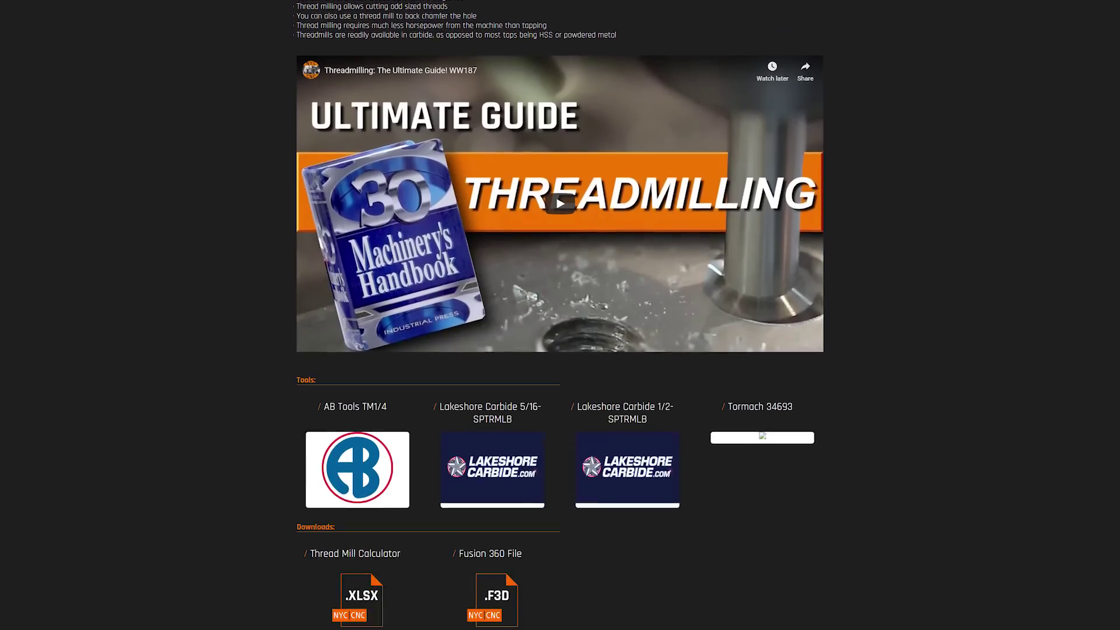
scroll(560, 314, "down", 3)
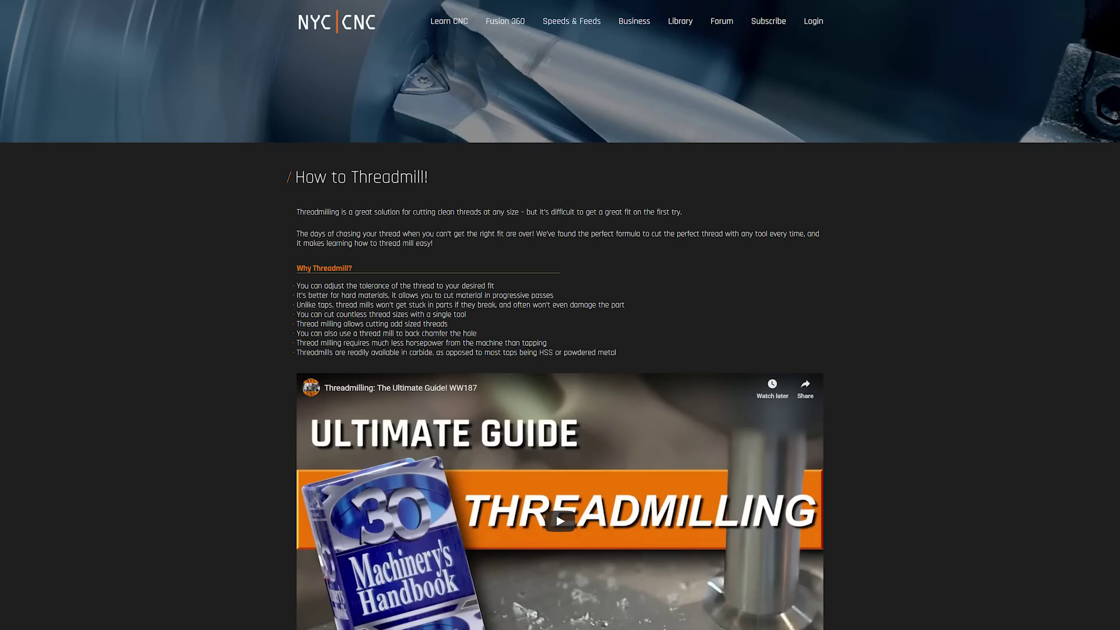
scroll(560, 315, "down", 8)
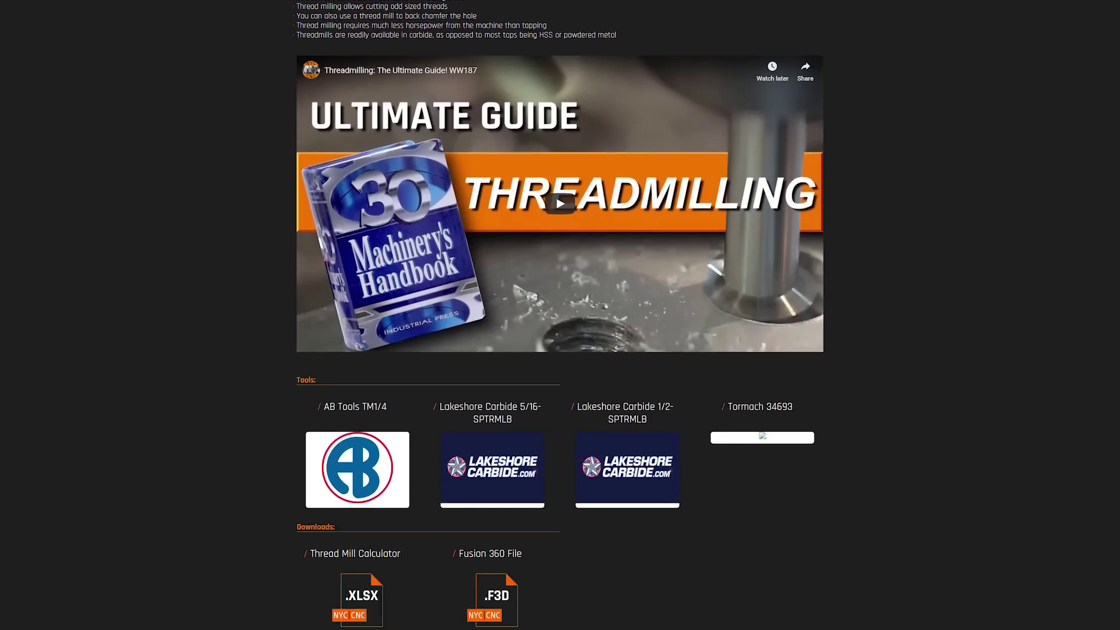
scroll(560, 315, "down", 4)
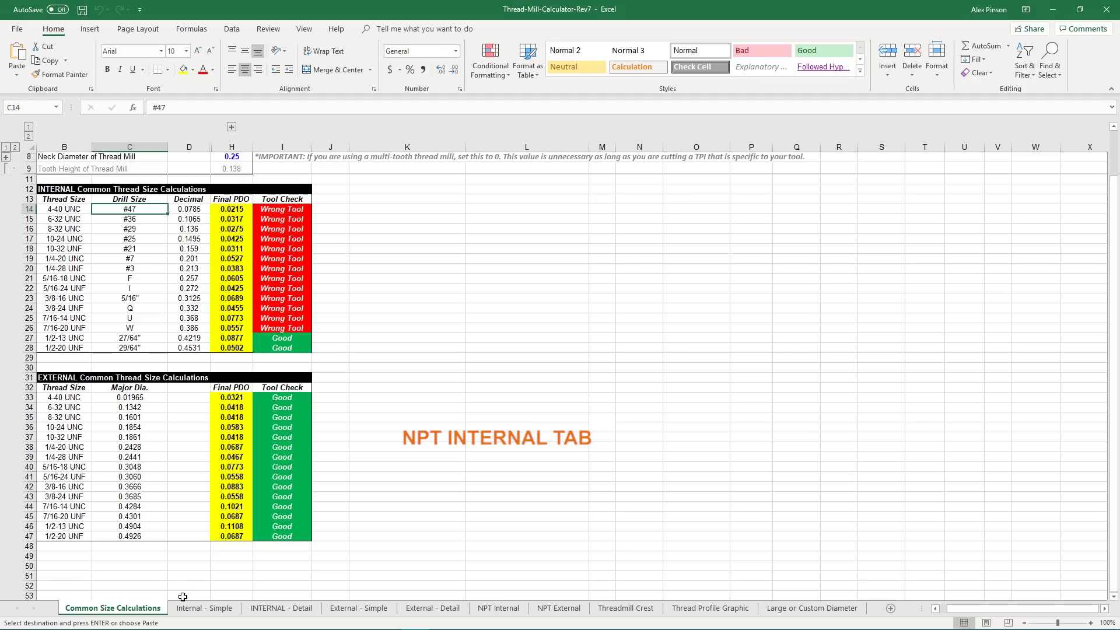
Step: In Excel, review the thread mill cutting diameter and flat length inputs on the calculator's NPT Internal sheet
left_click(489, 610)
left_click(249, 281)
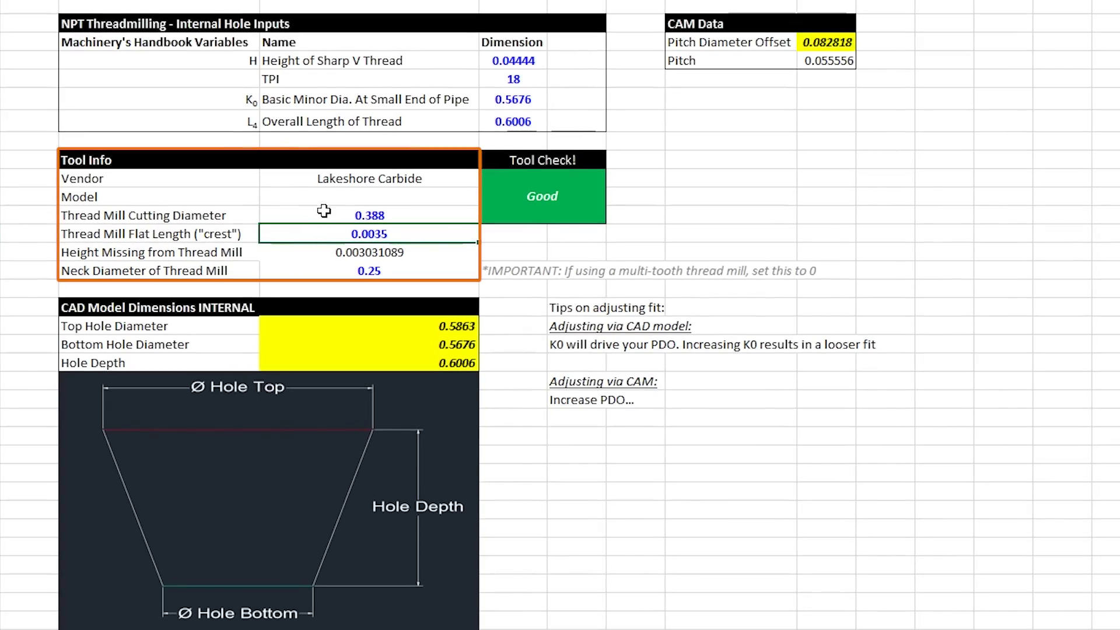
left_click(320, 214)
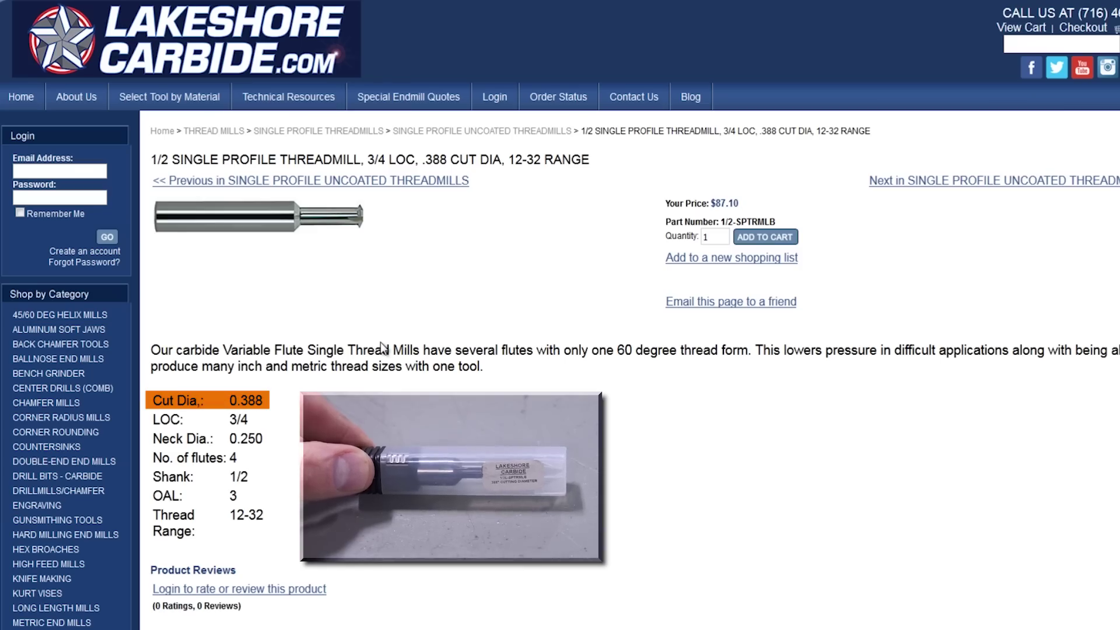
left_click(315, 233)
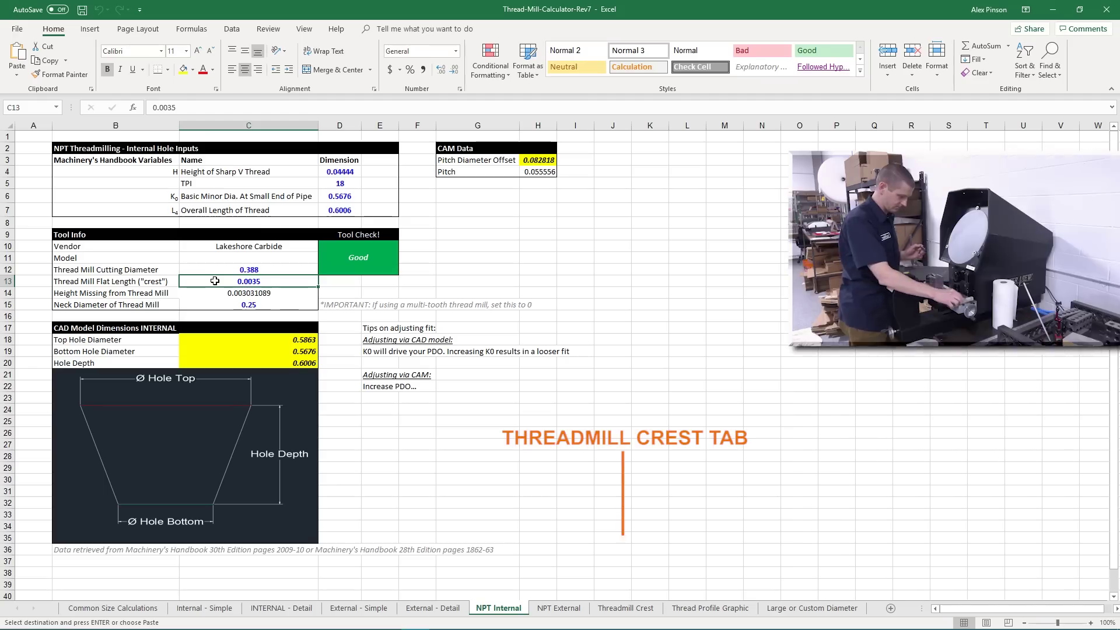
Step: Check the flat length estimate on the Threadmill Crest sheet and the neck diameter note on the NPT Internal sheet
left_click(625, 608)
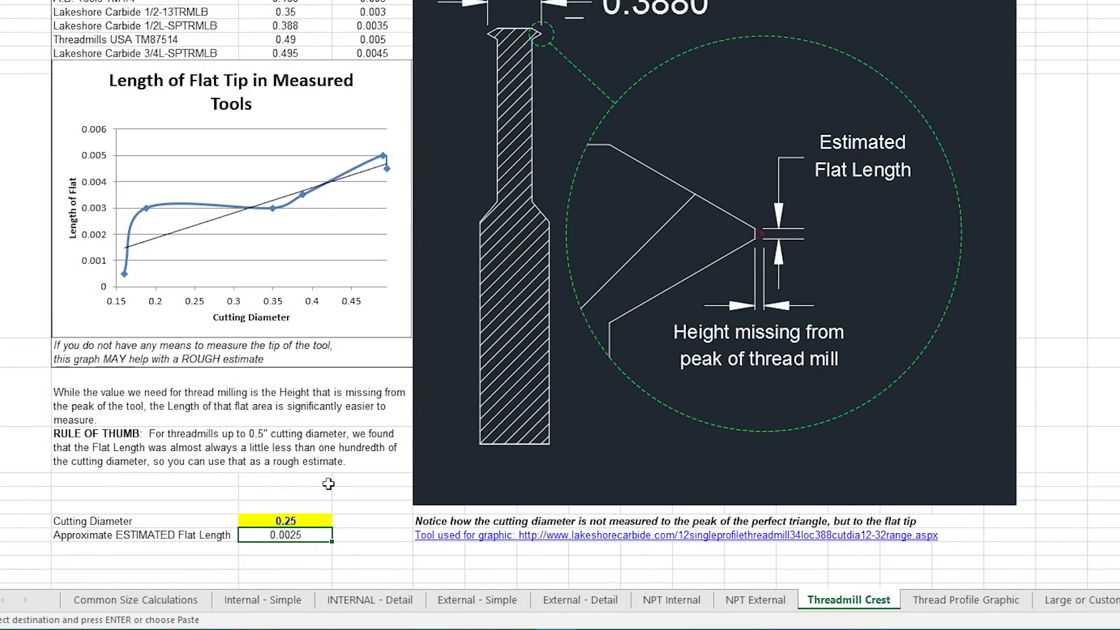
key("Up")
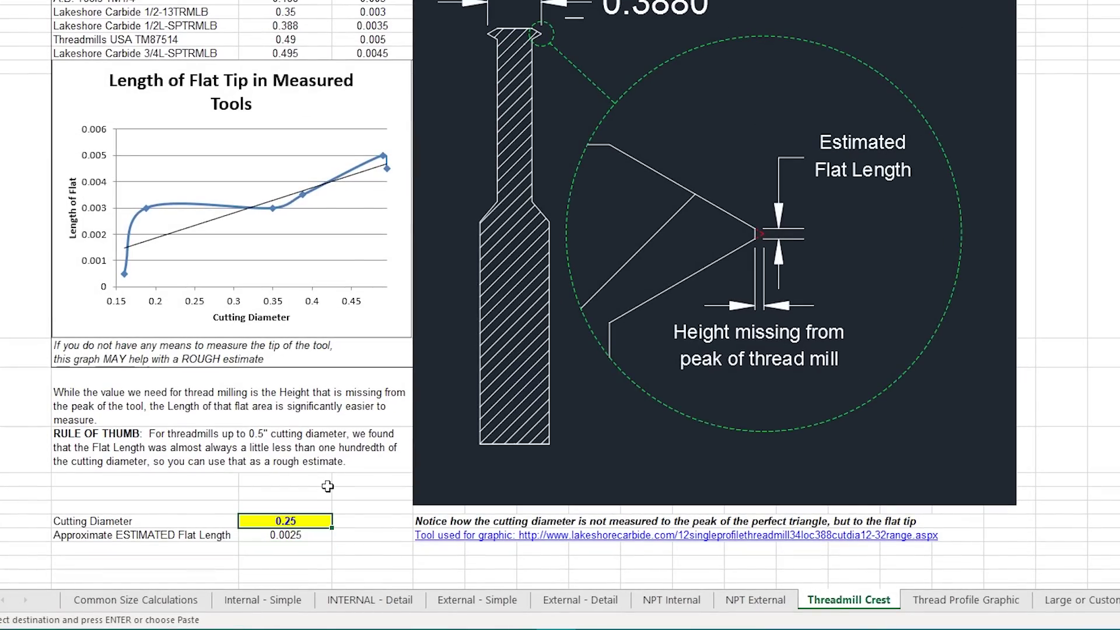
left_click(283, 536)
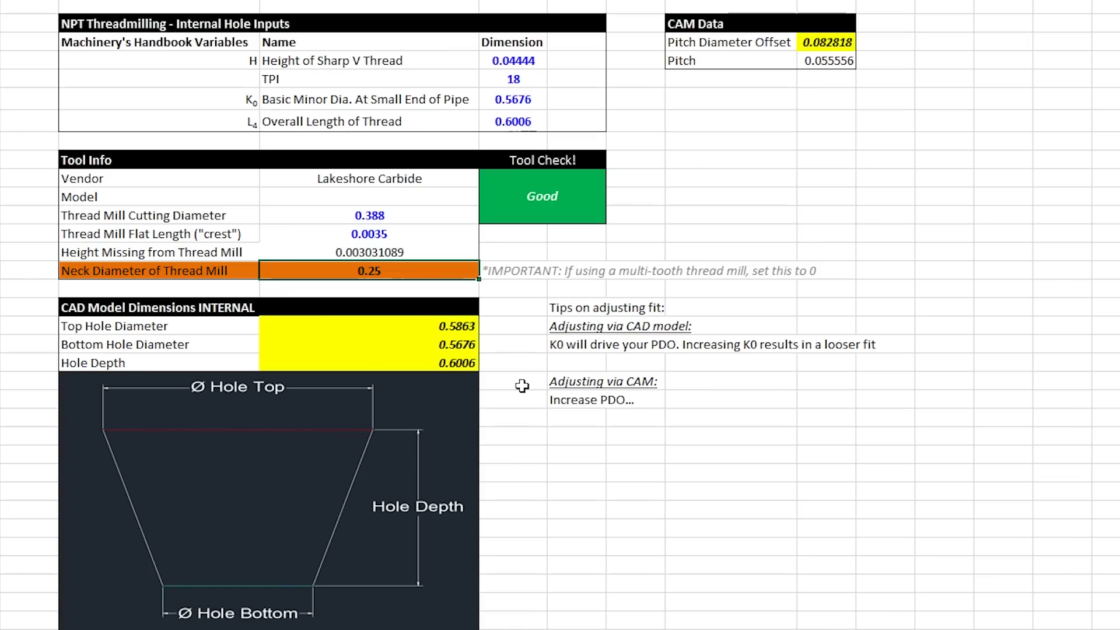
left_click(526, 268)
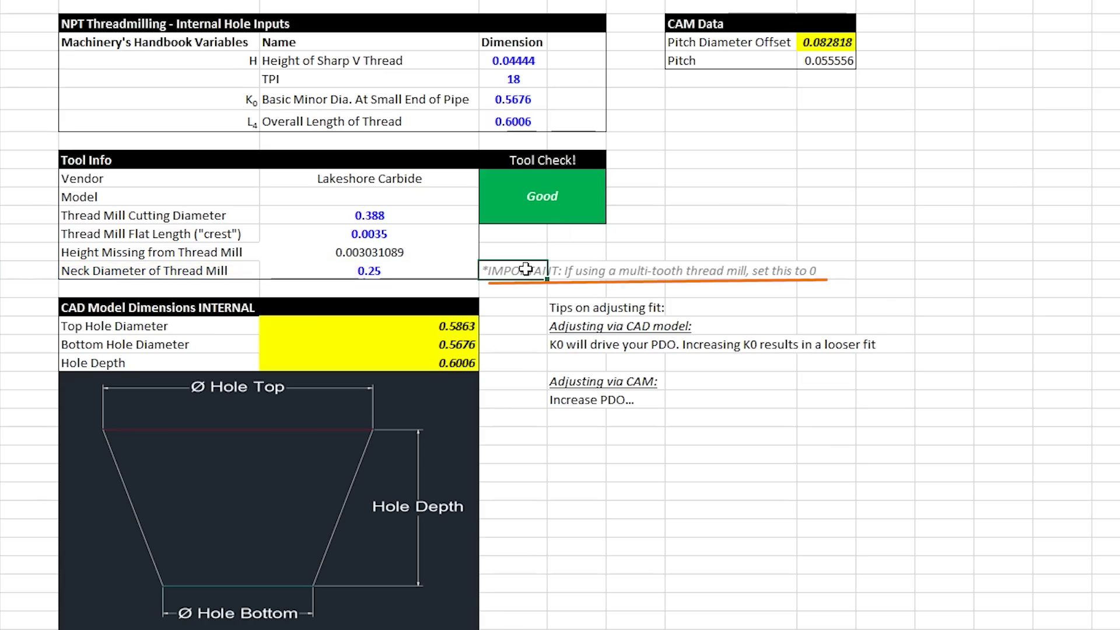
left_click(350, 267)
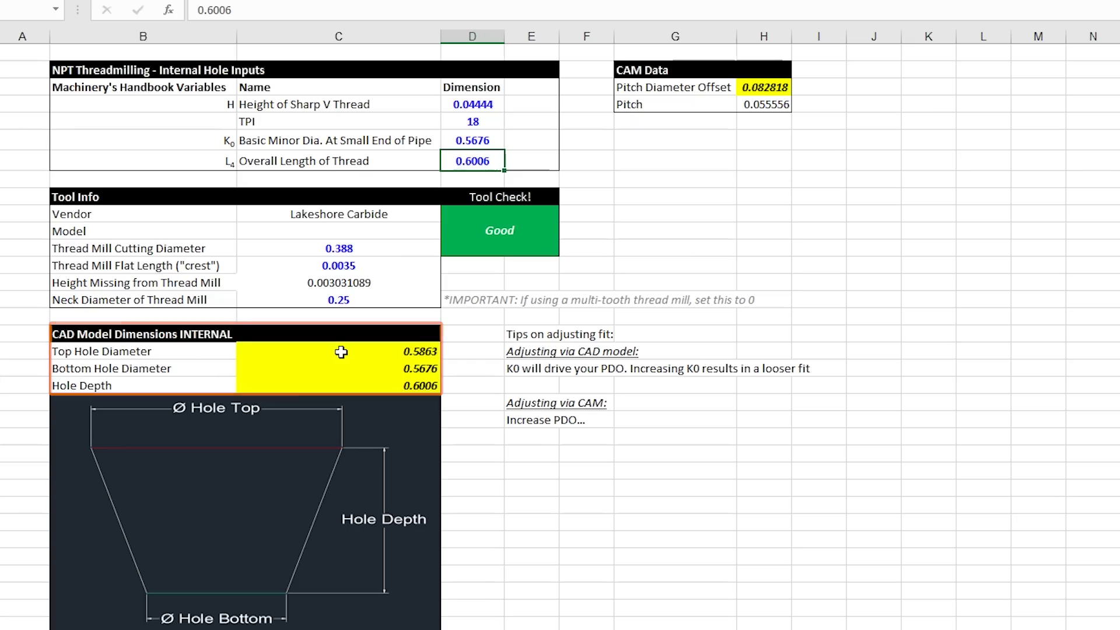
Step: Copy the calculator's Top Hole Diameter, switch to Fusion 360 and sketch a 0.5863 in circle centred on the block's top face
left_click(341, 351)
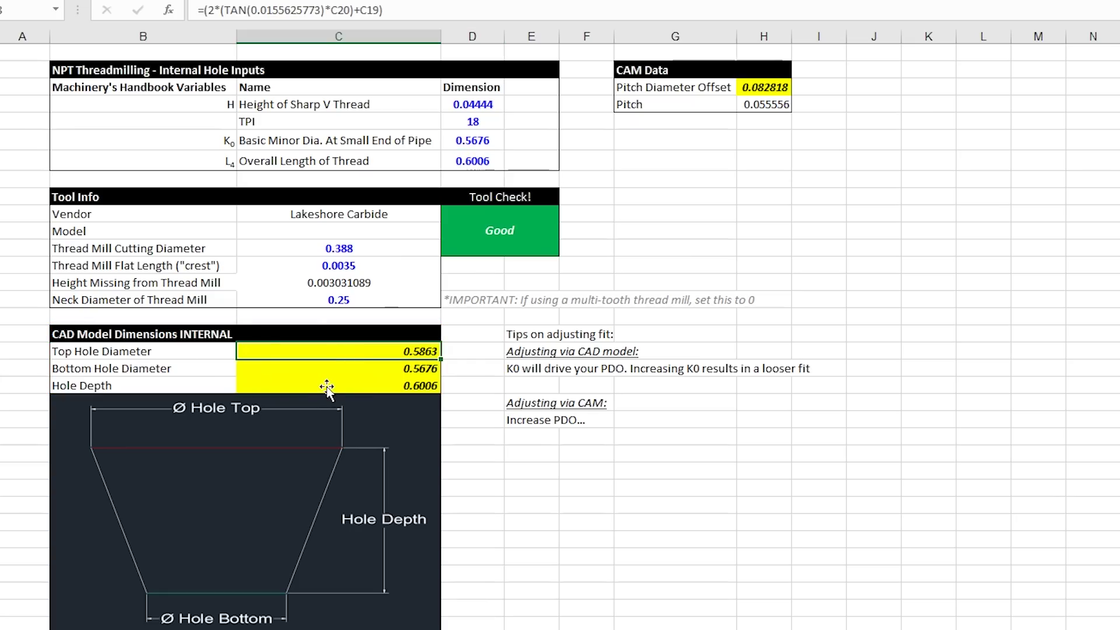
key("ctrl+c")
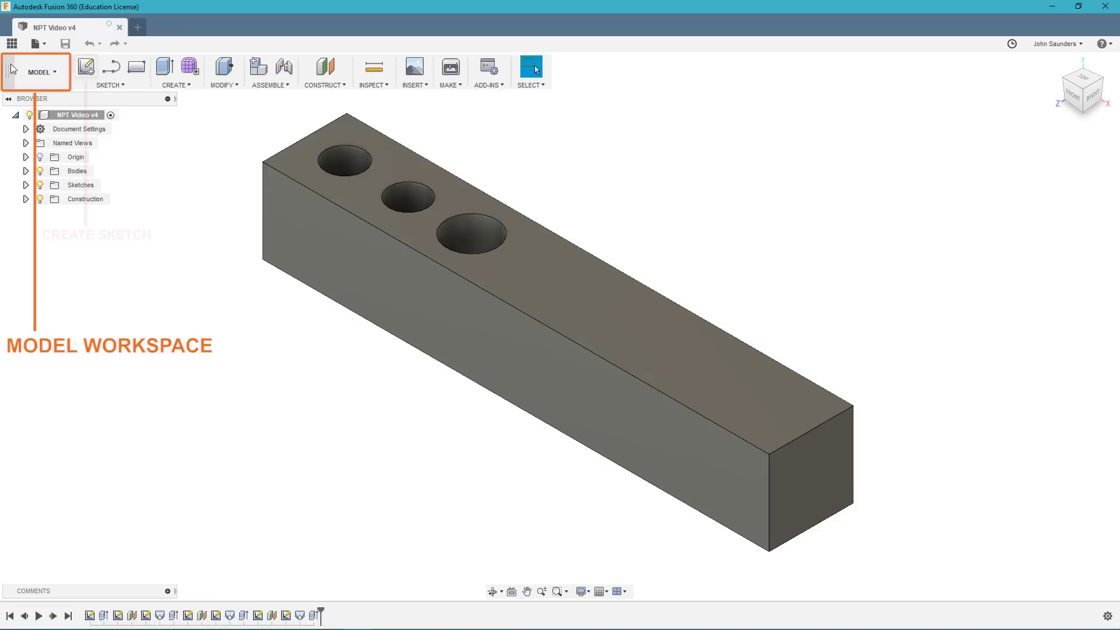
left_click(88, 70)
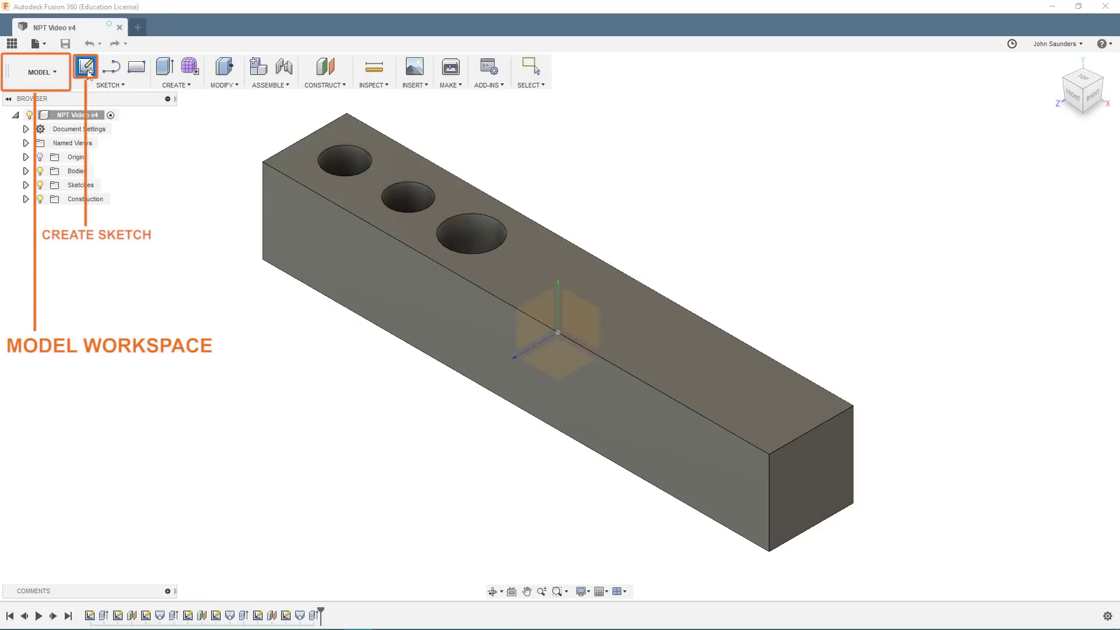
left_click(538, 284)
key("c")
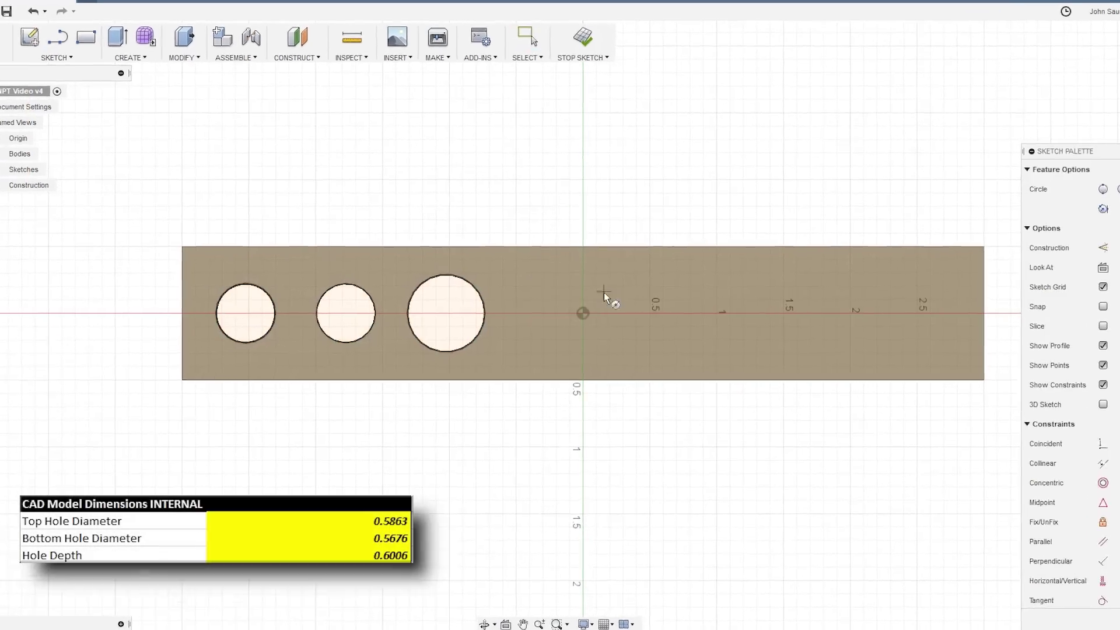
left_click(580, 313)
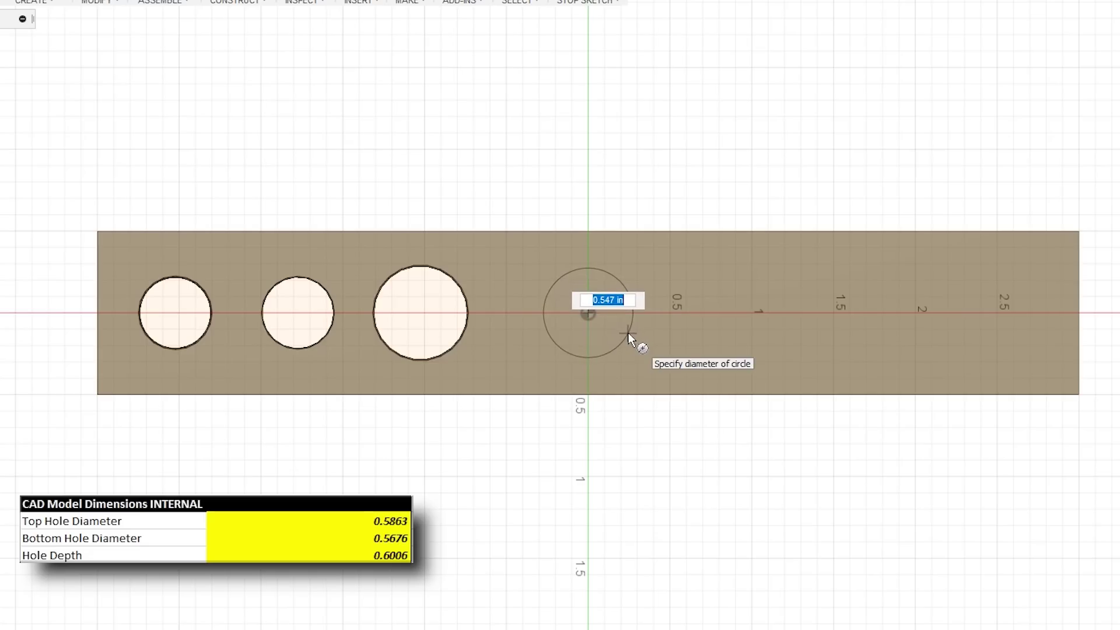
type("0.5863")
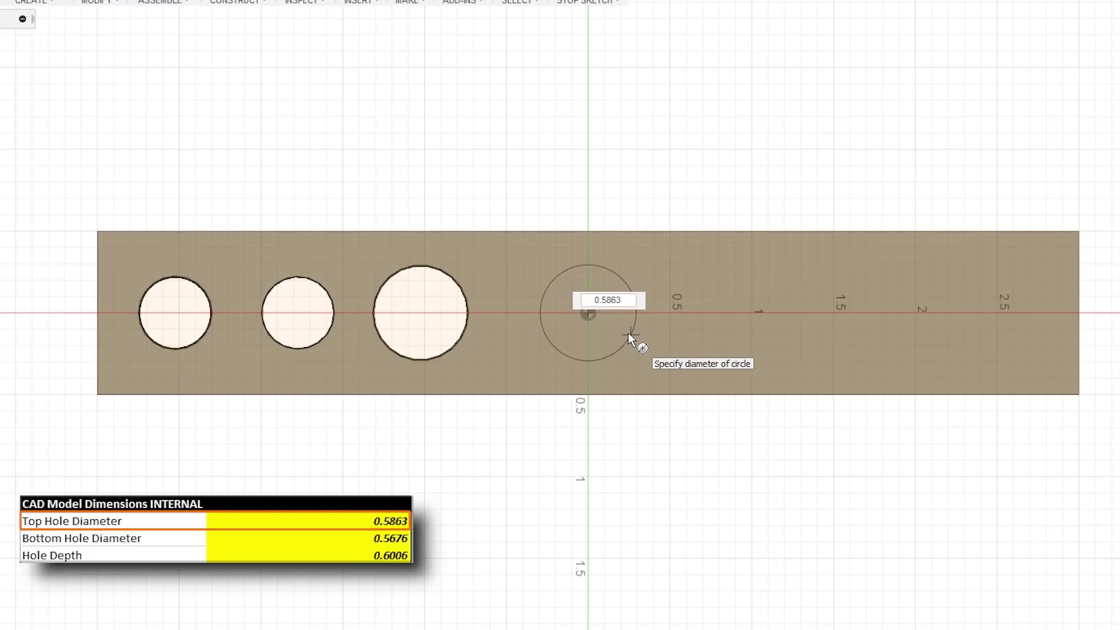
key("Tab")
key("Return")
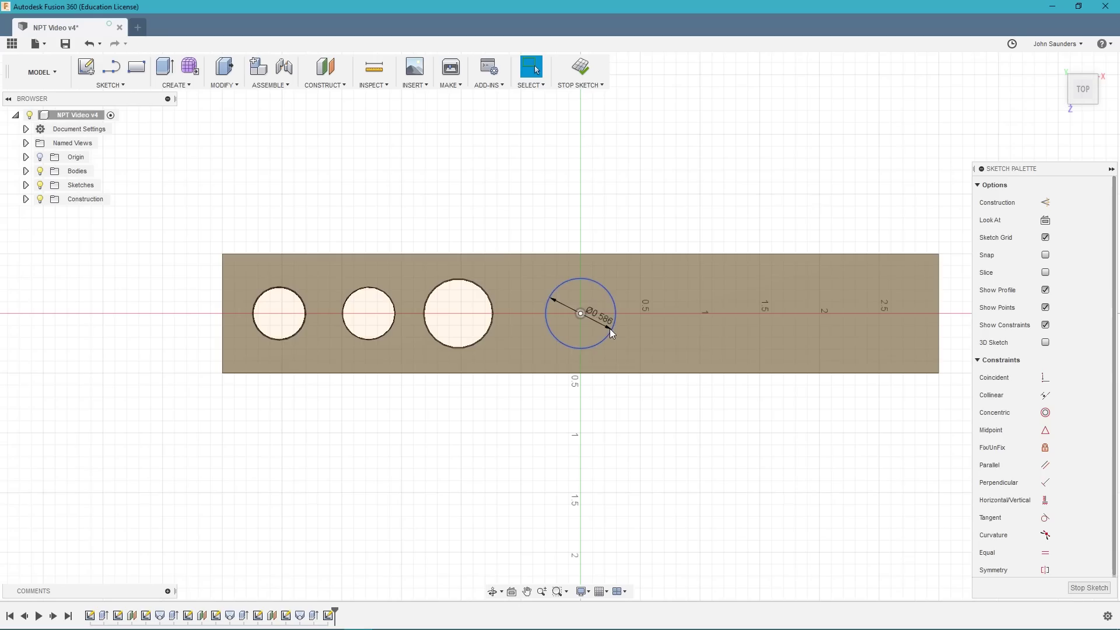
left_click(581, 68)
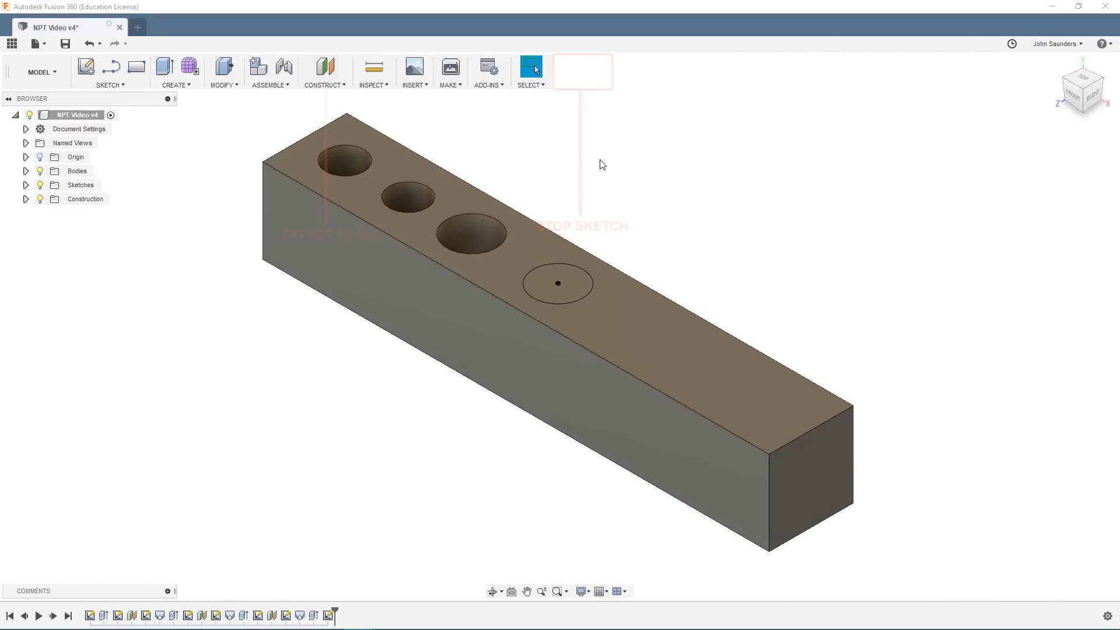
Step: Create a construction plane offset -0.6006 in from the circle on the top face, using the calculator's Hole Depth
left_click(325, 68)
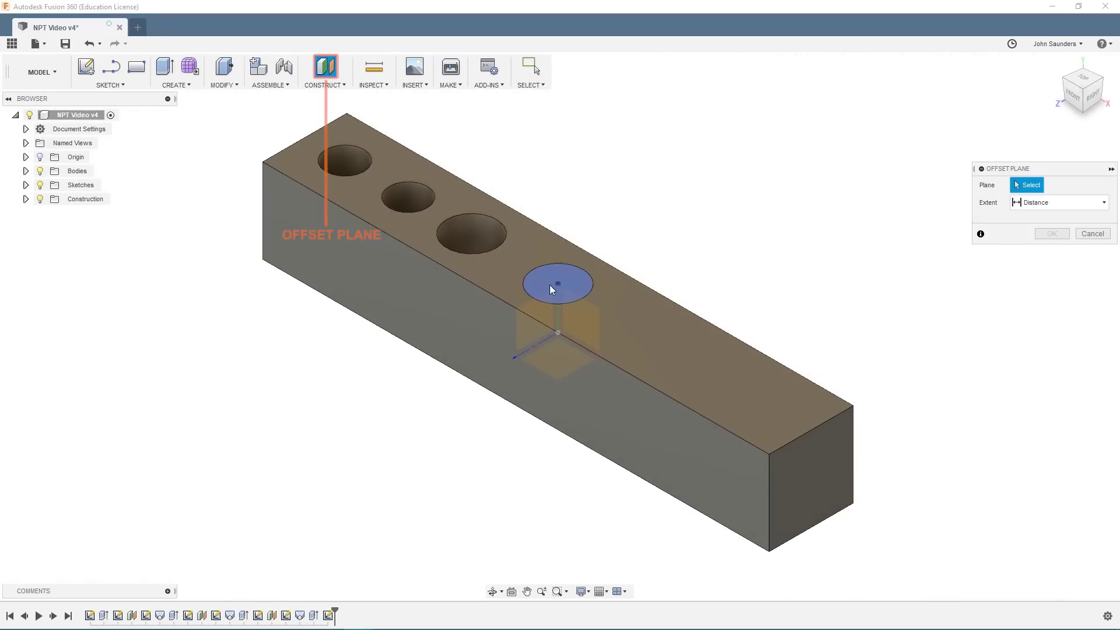
left_click(552, 284)
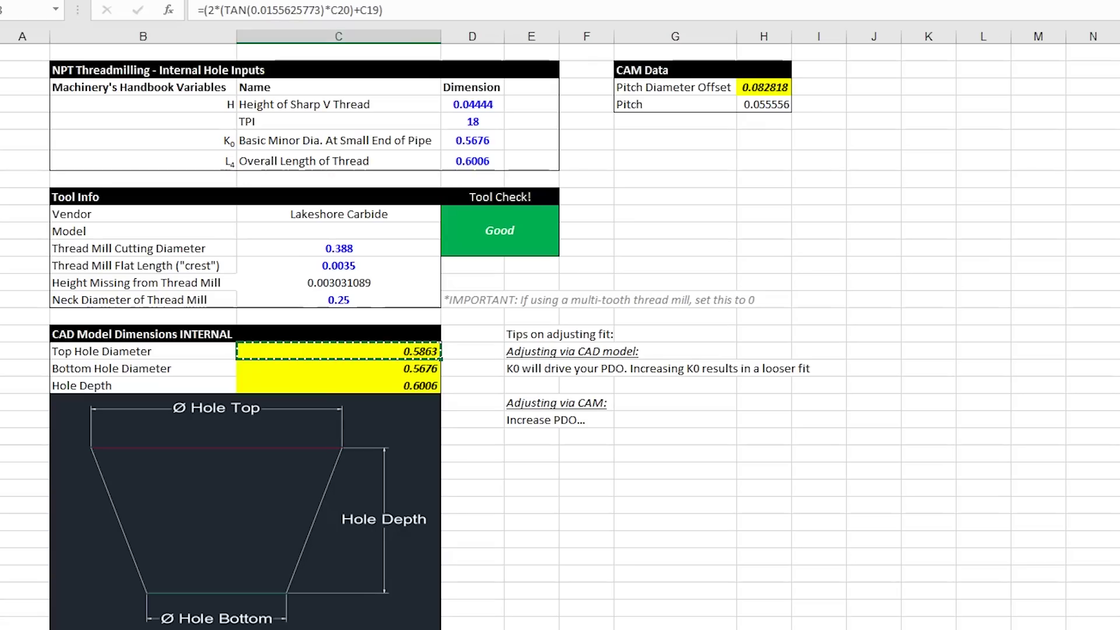
left_click(415, 619)
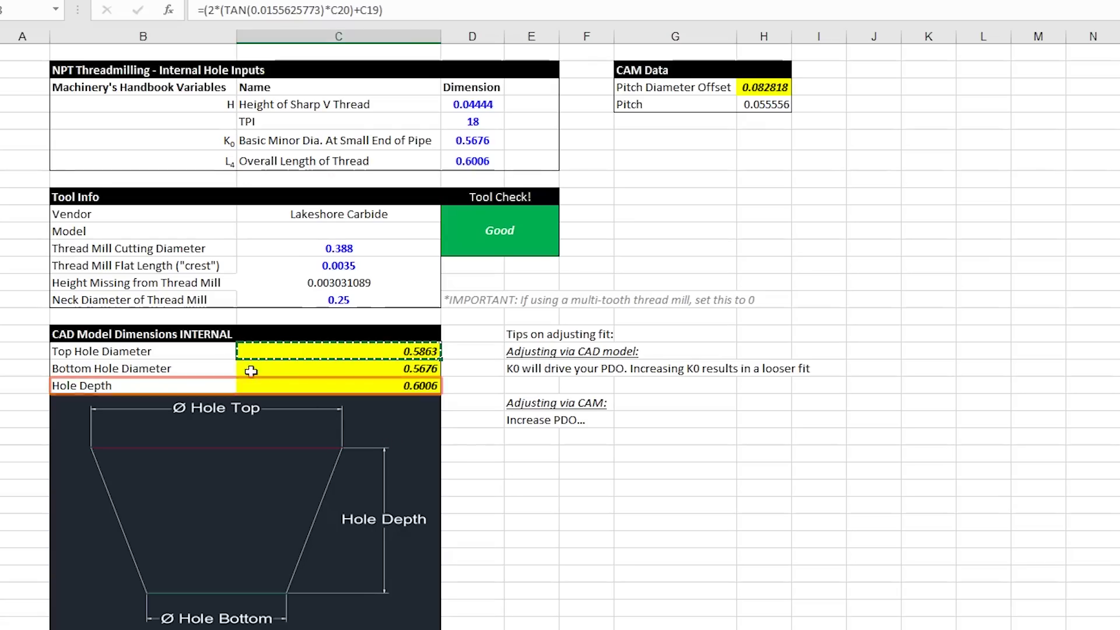
left_click(306, 384)
key("ctrl+c")
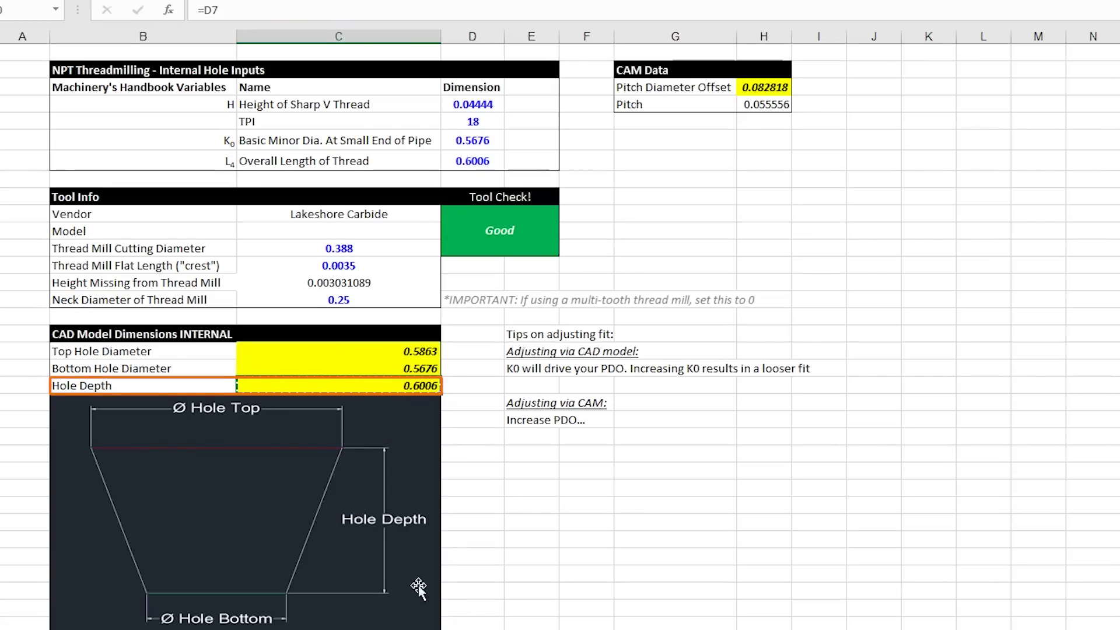
key("alt+Tab")
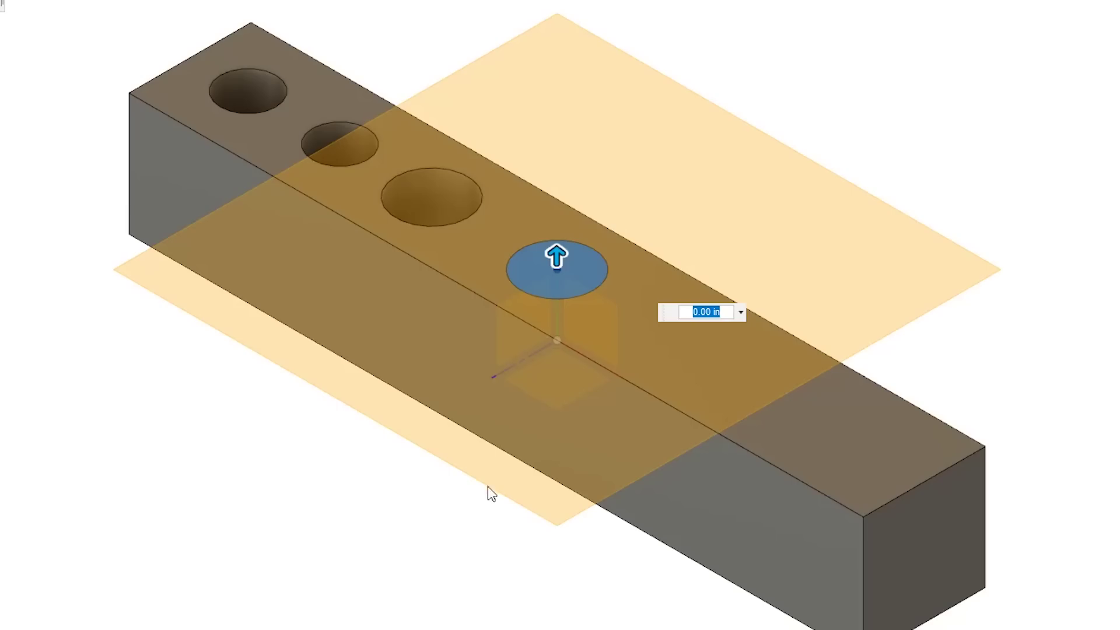
key("ctrl+v")
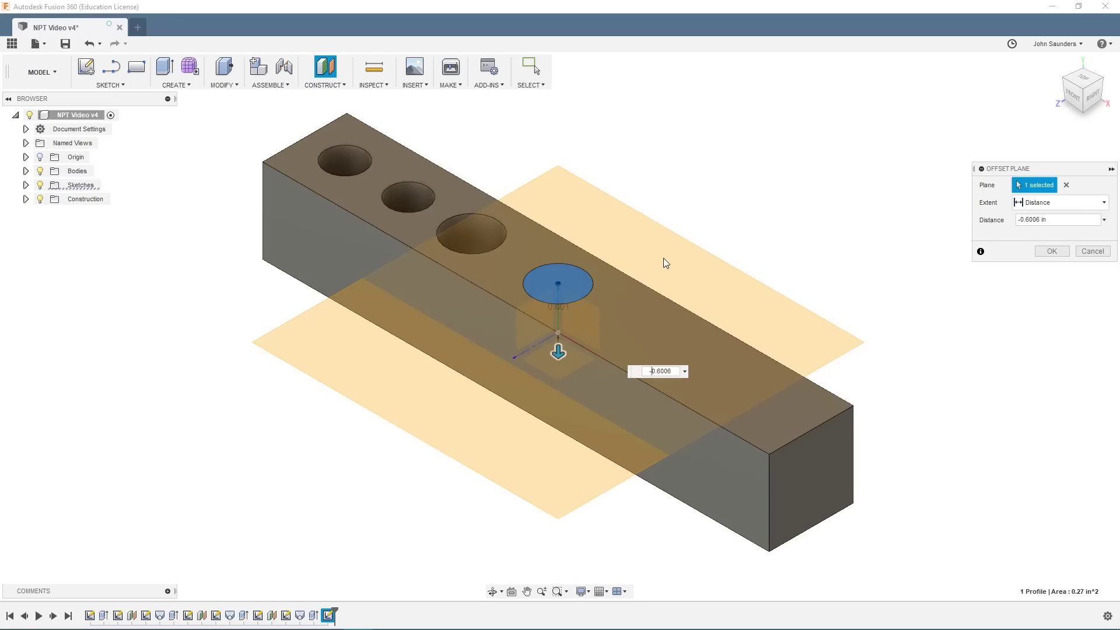
key("Return")
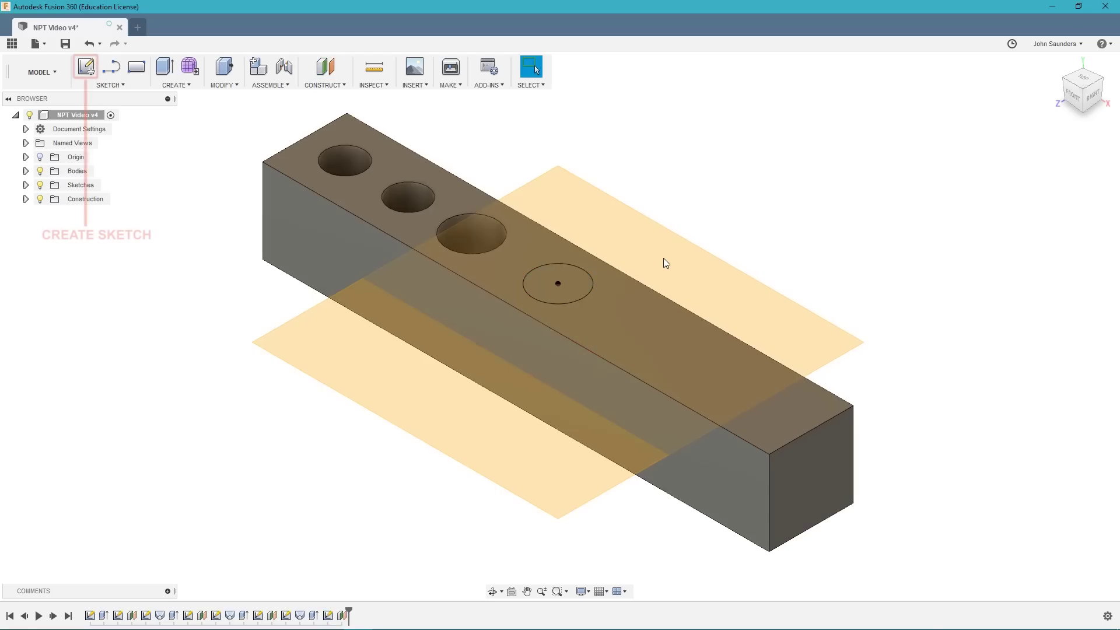
Step: Start a sketch on the new offset plane and project the top circle's centre point onto it
left_click(85, 67)
left_click(333, 326)
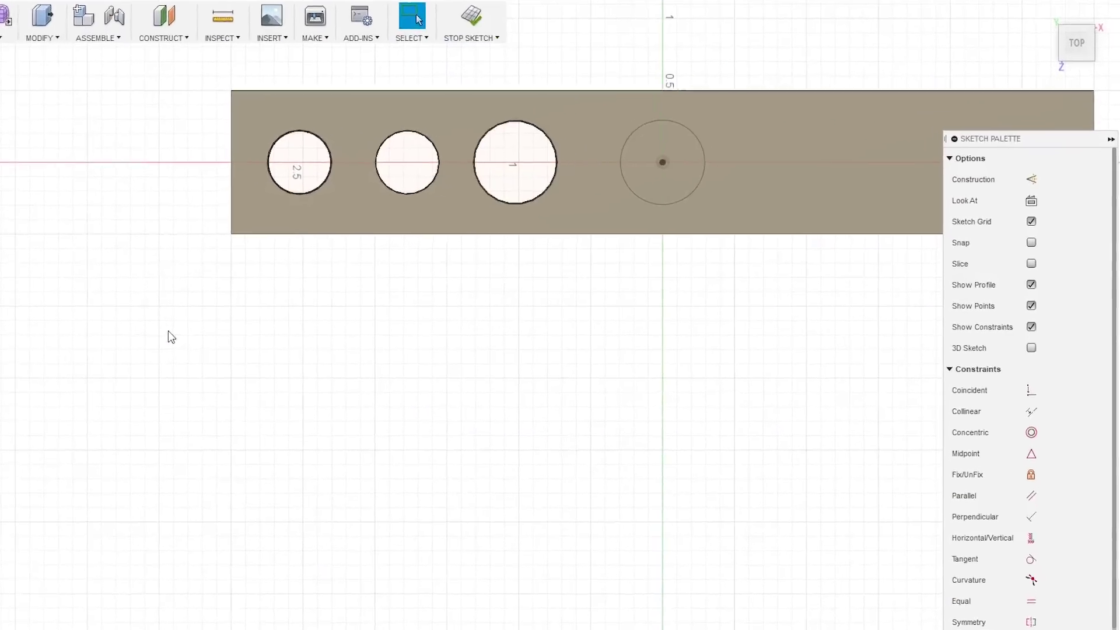
key("p")
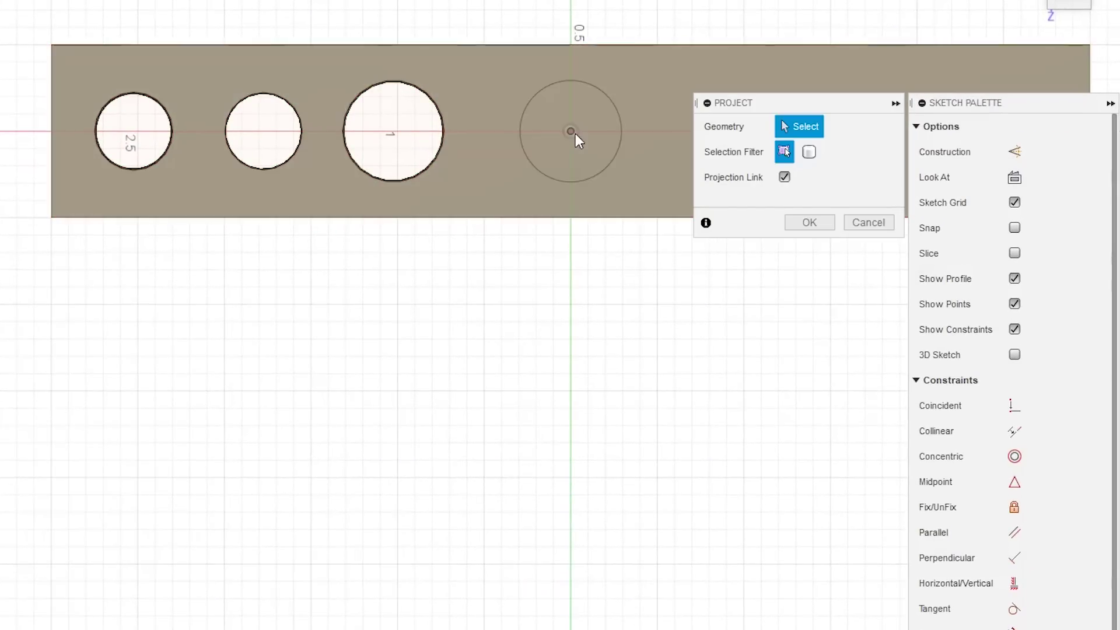
left_click(572, 132)
left_click(810, 222)
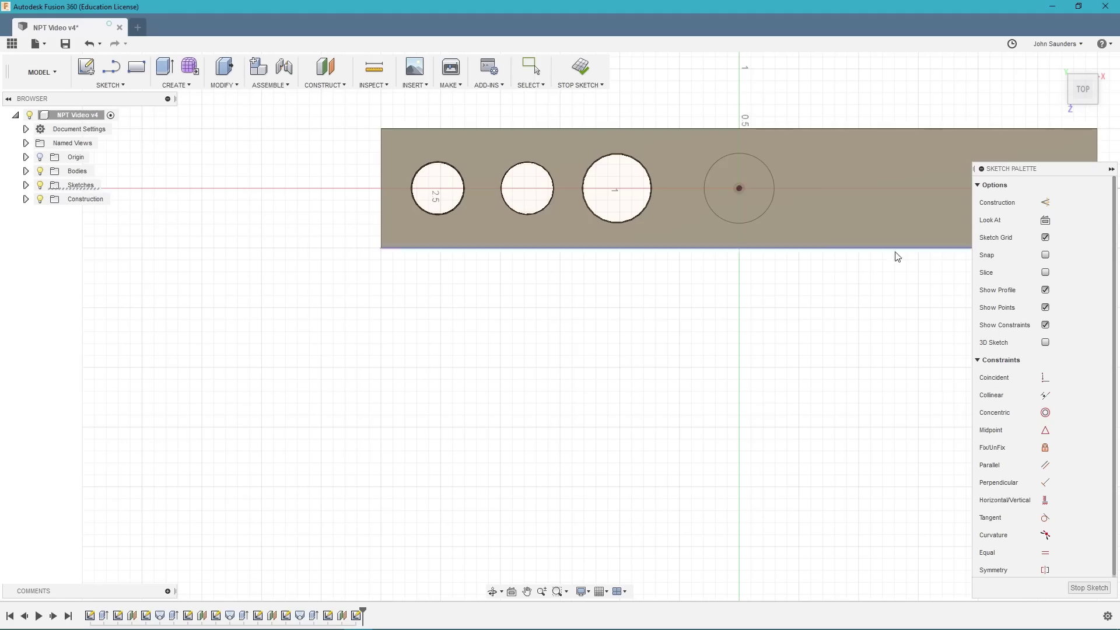
Step: Draw a circle about 0.8 in in diameter on the offset plane, centred on the projected point
mouse_move(679, 336)
middle_mouse_down()
mouse_move(502, 517)
mouse_move(607, 455)
mouse_move(575, 462)
mouse_move(553, 317)
middle_mouse_up()
key("c")
scroll(568, 379, "up", 3)
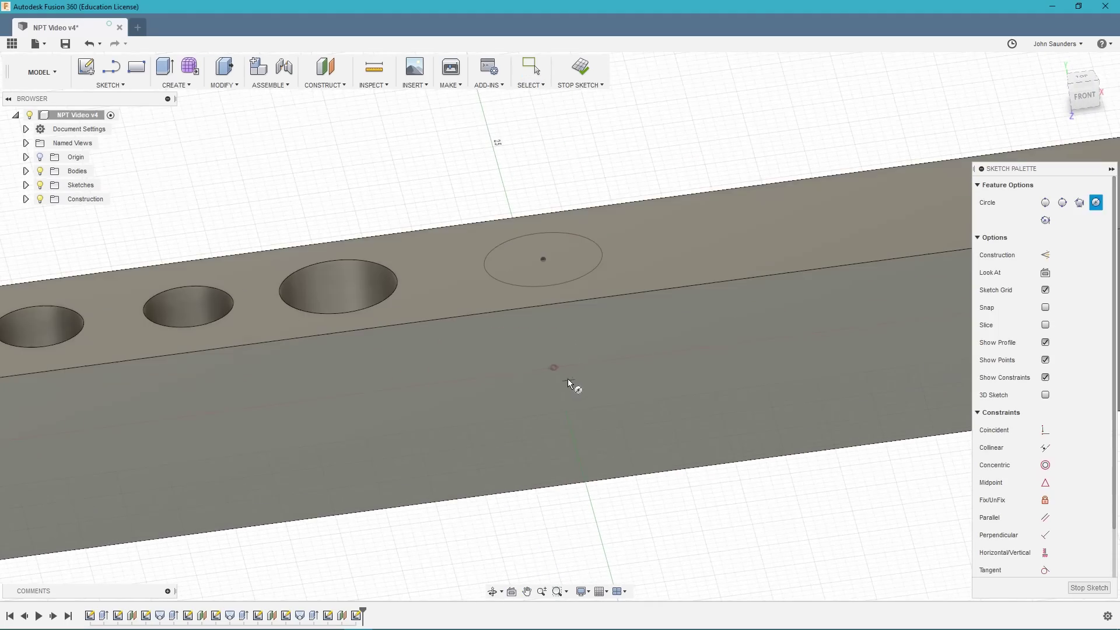
left_click(554, 367)
left_click(628, 376)
Step: Look up the Bottom Hole Diameter in the calculator and dimension the lower circle's diameter to 0.5676 in
left_click(413, 619)
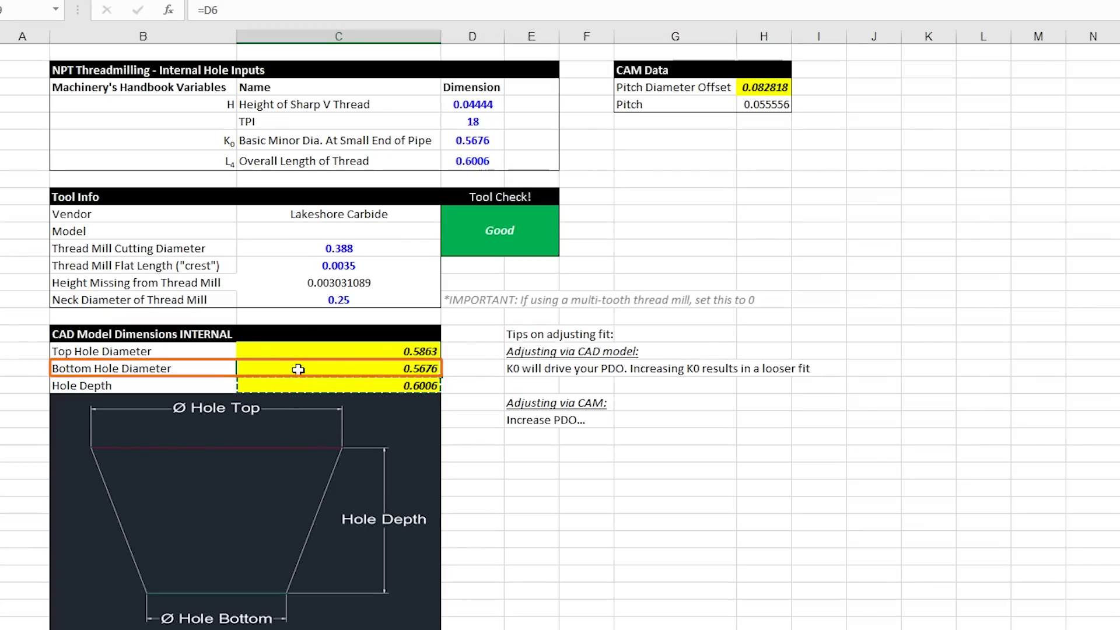
key("d")
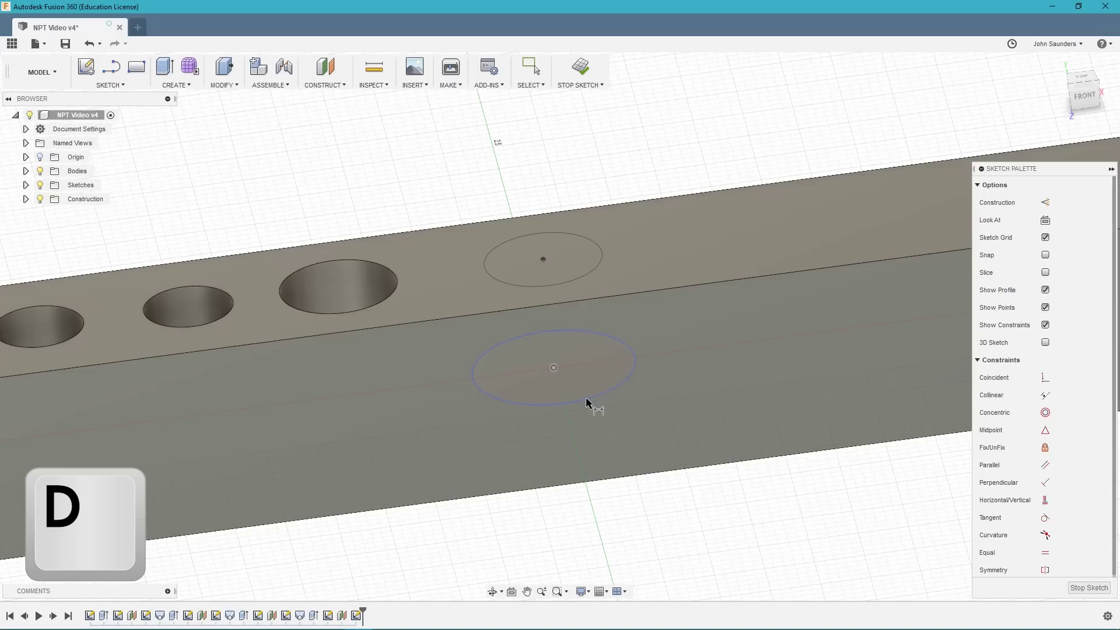
left_click(717, 320)
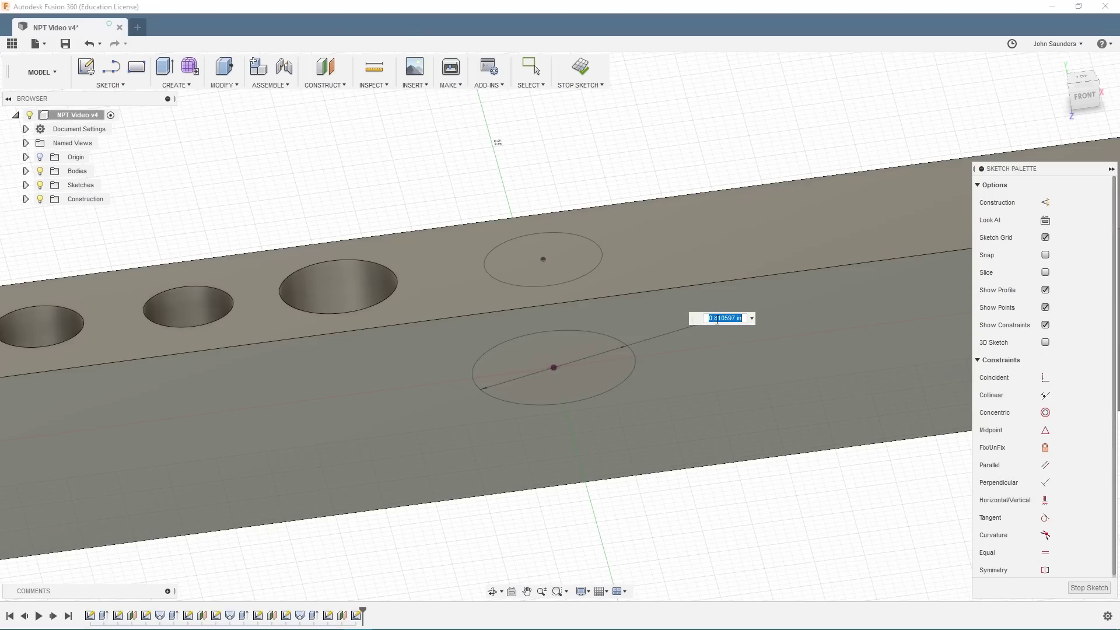
type(".5676")
key("Return")
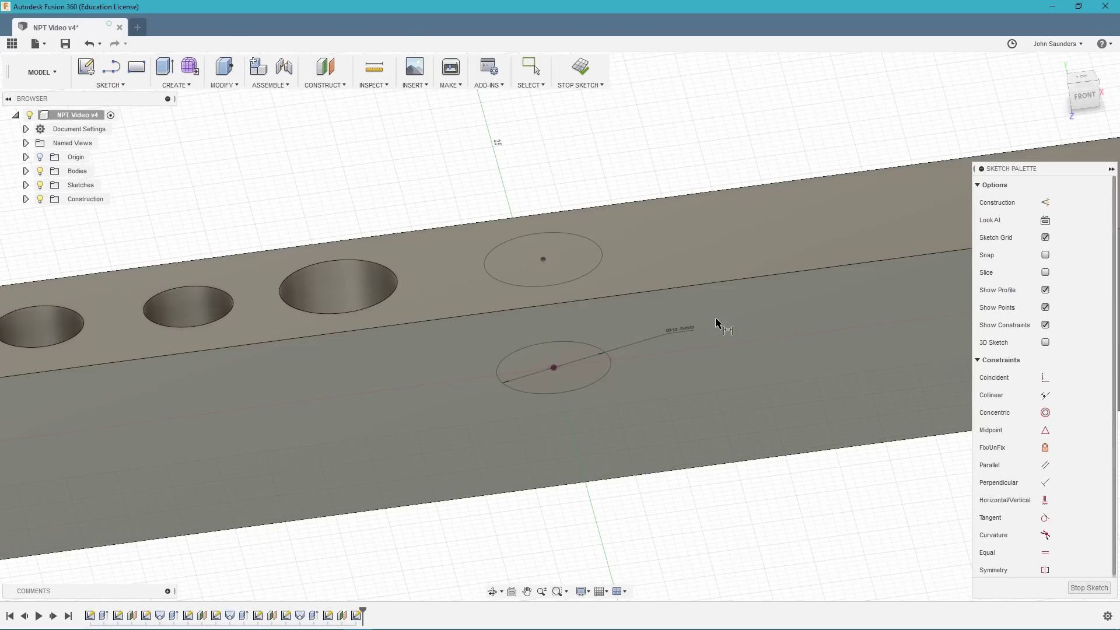
Step: Finish the sketch and loft a cut from the top circle to the lower circle, hiding the bodies only while picking the lower profile
left_click(574, 74)
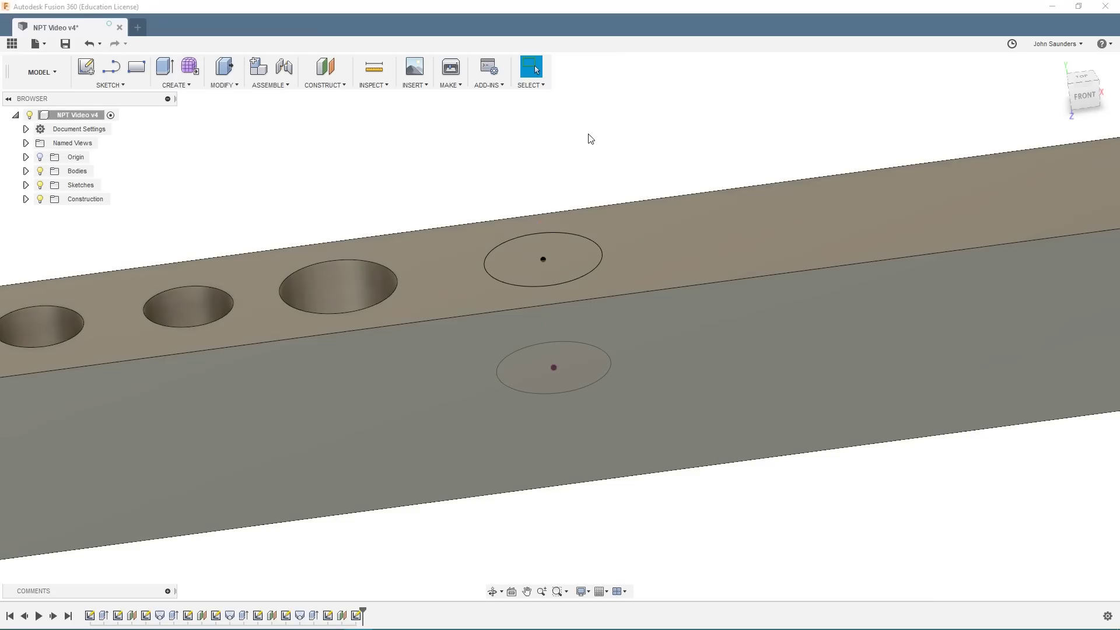
type("sloft")
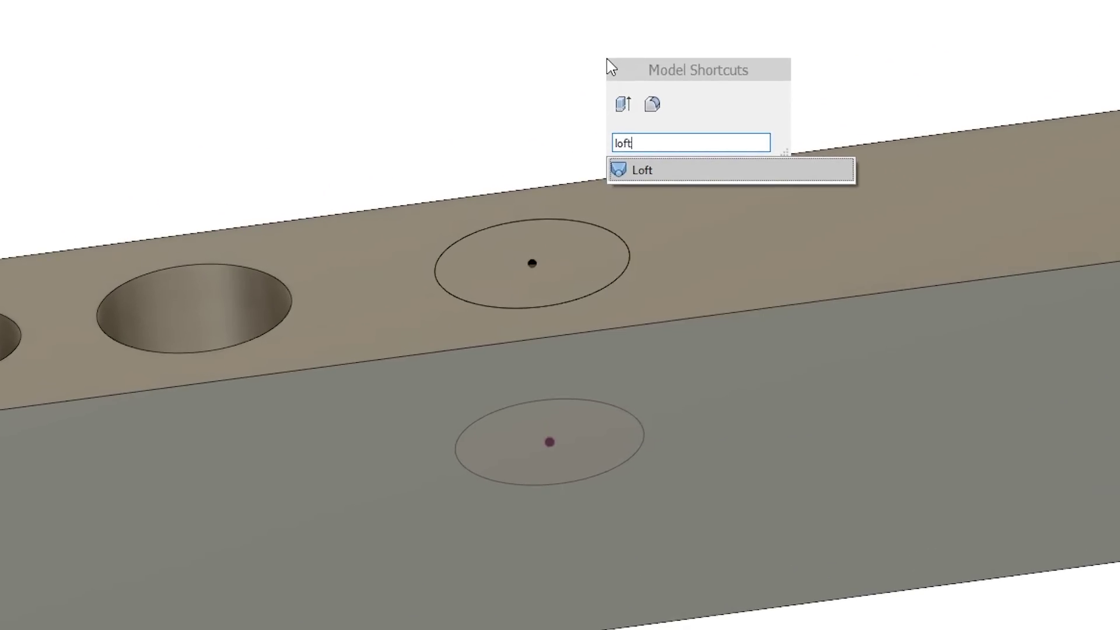
key("Return")
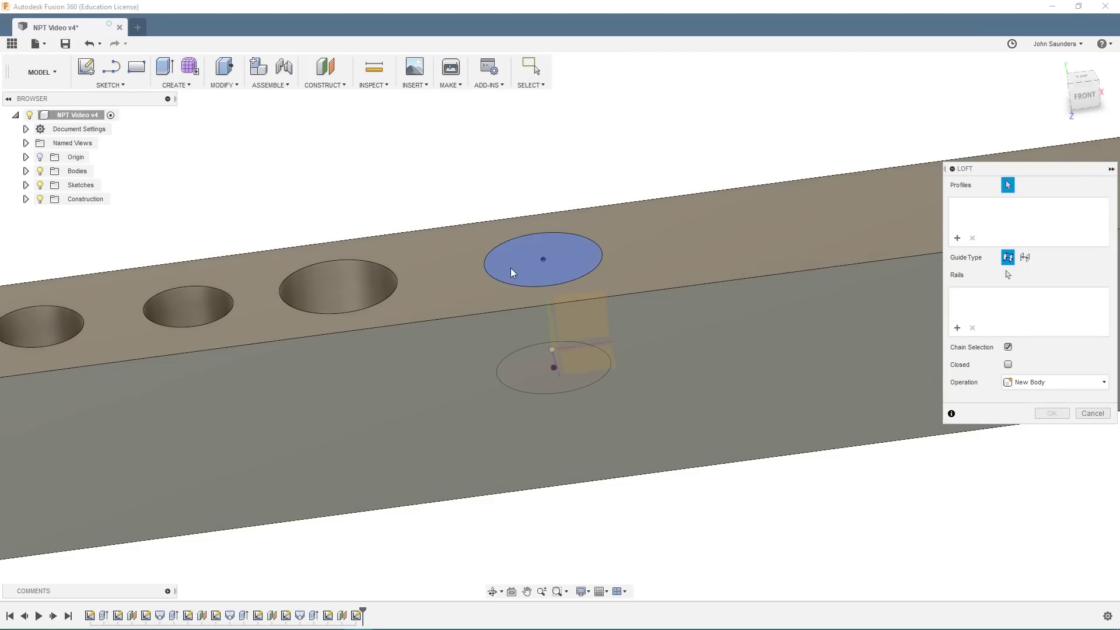
left_click(510, 268)
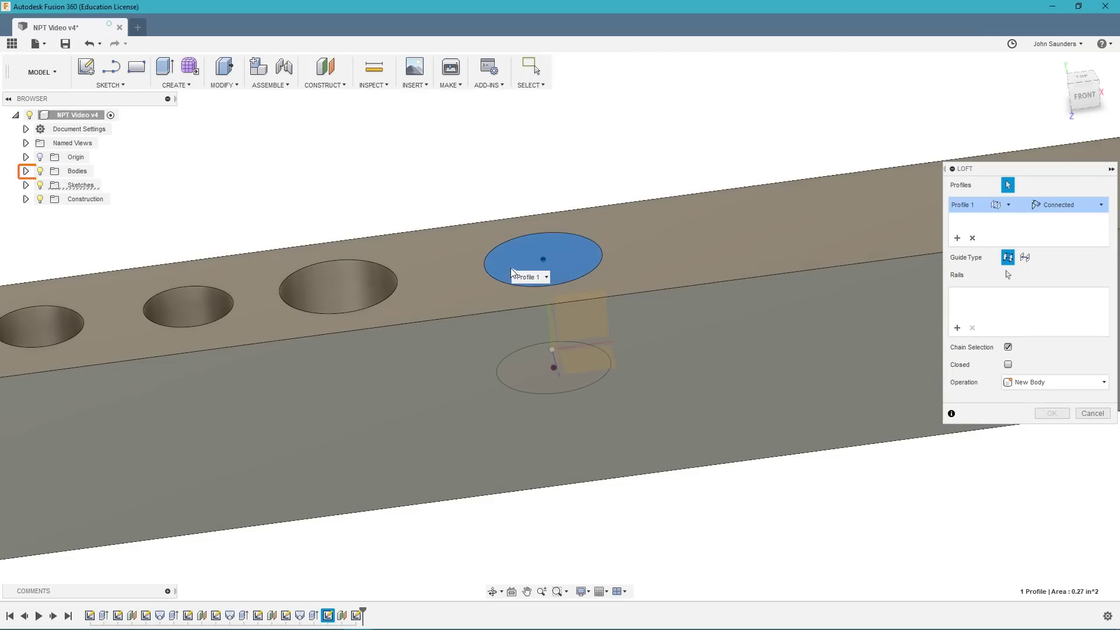
left_click(40, 171)
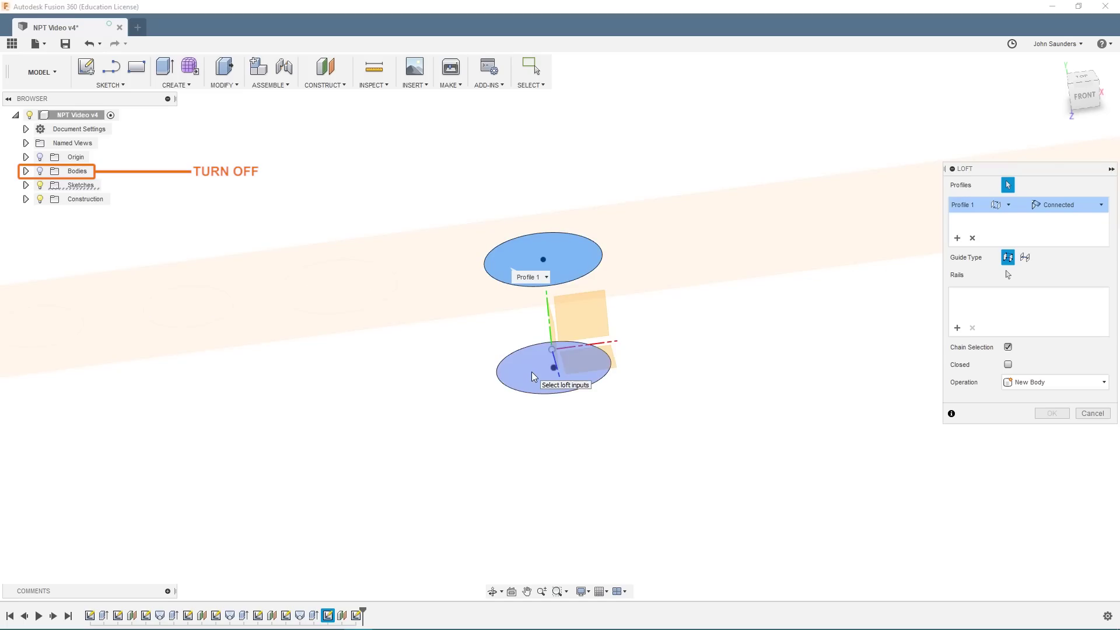
left_click(532, 376)
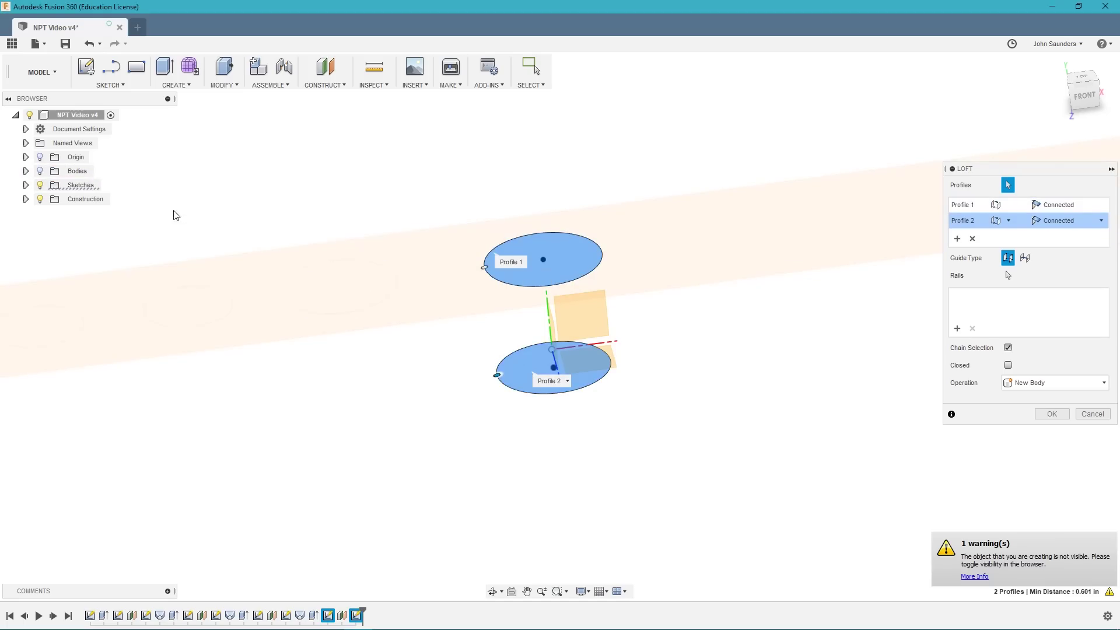
left_click(40, 171)
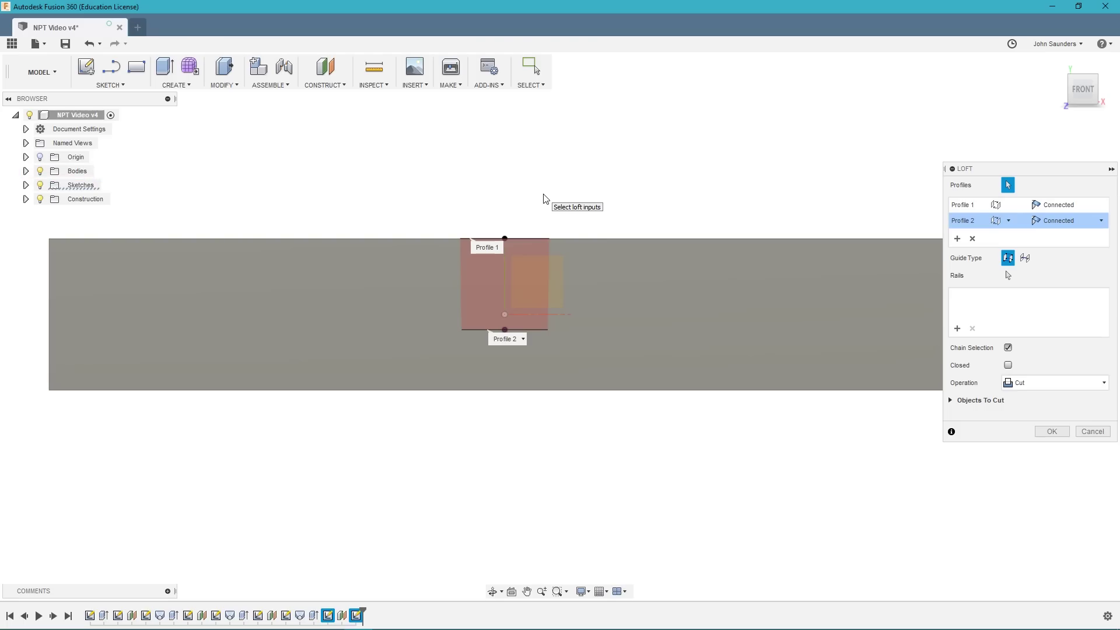
left_click(1052, 431)
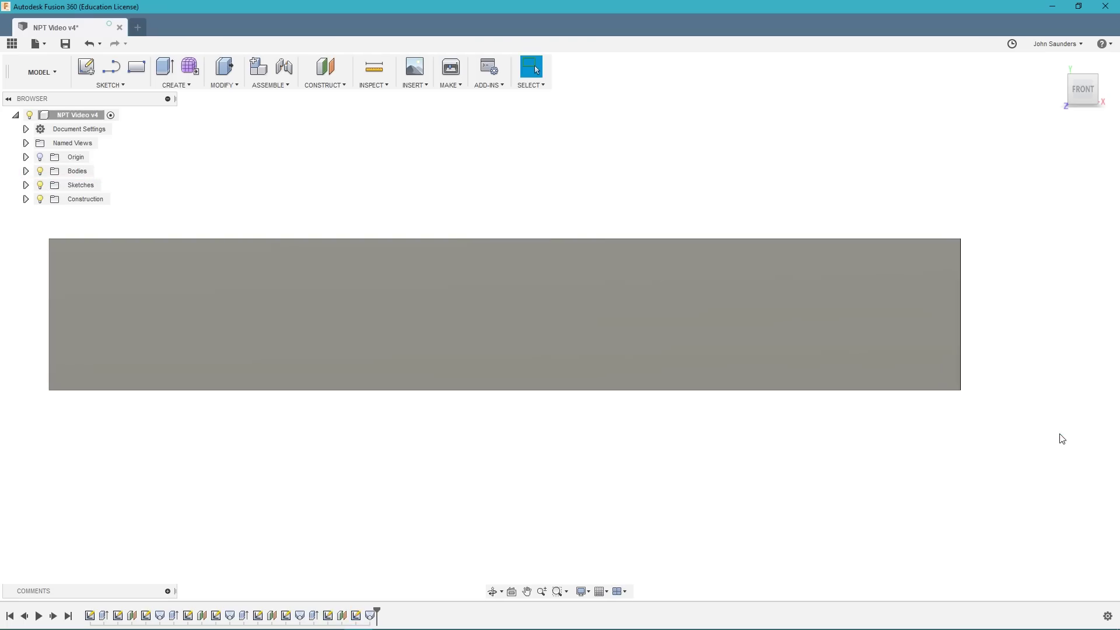
Step: Extrude the tapered hole's bottom face as a cut of about -0.70 in, through the underside of the block
middle_click_drag(692, 203, 706, 264, "shift")
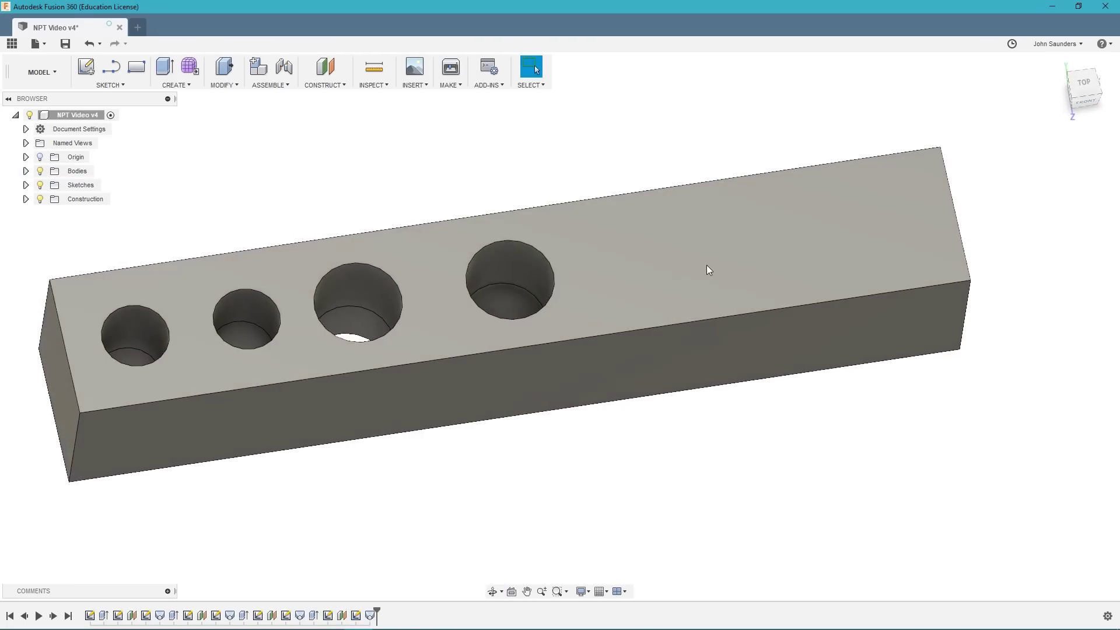
key("e")
left_click(518, 296)
middle_click_drag(661, 545, 544, 351, "shift")
left_click_drag(521, 337, 522, 422)
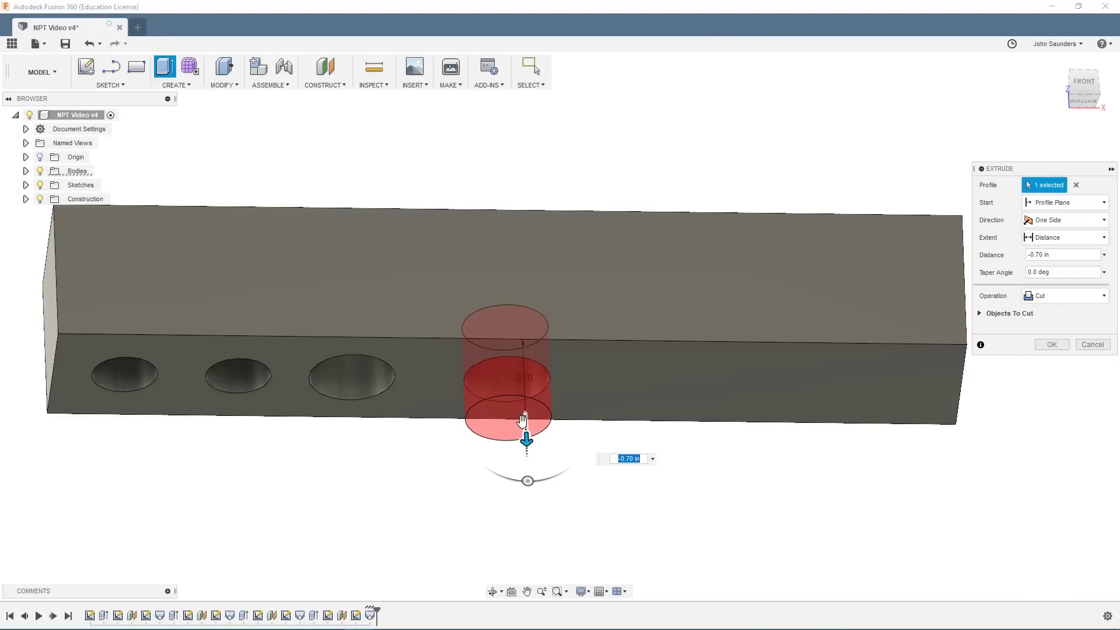
key("Return")
Step: Switch to the Manufacture workspace and start a milling setup oriented by Z axis/plane and X axis, using the block's top face as Z
left_click(41, 72)
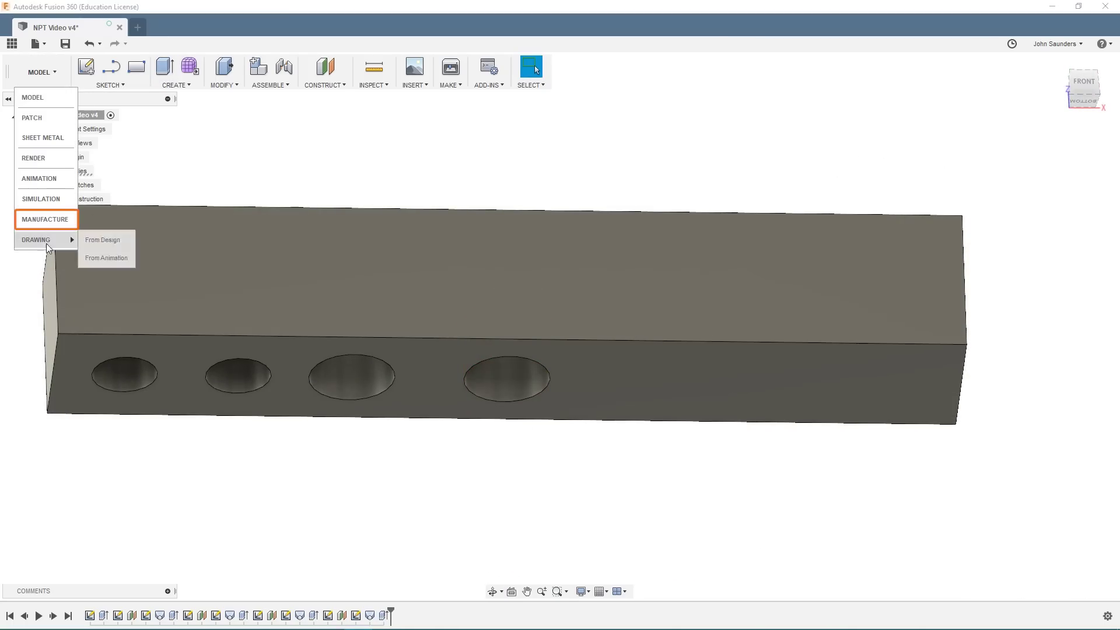
left_click(45, 219)
scroll(485, 172, "down", 3)
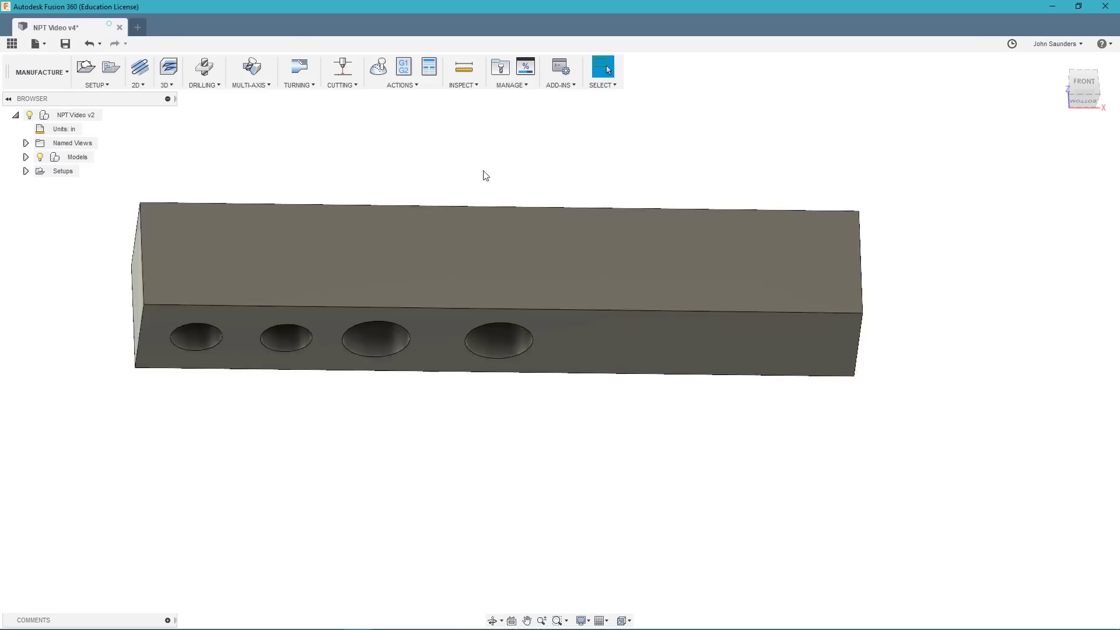
middle_click_drag(484, 172, 445, 193, "shift")
left_click(86, 67)
left_click(1069, 260)
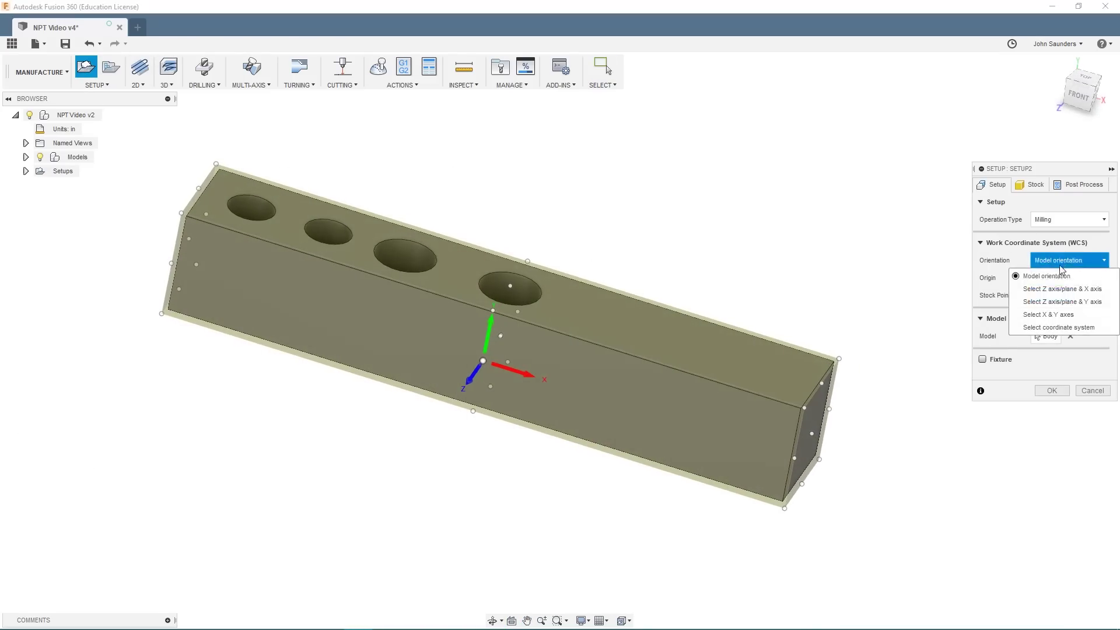
left_click(1056, 289)
left_click(654, 343)
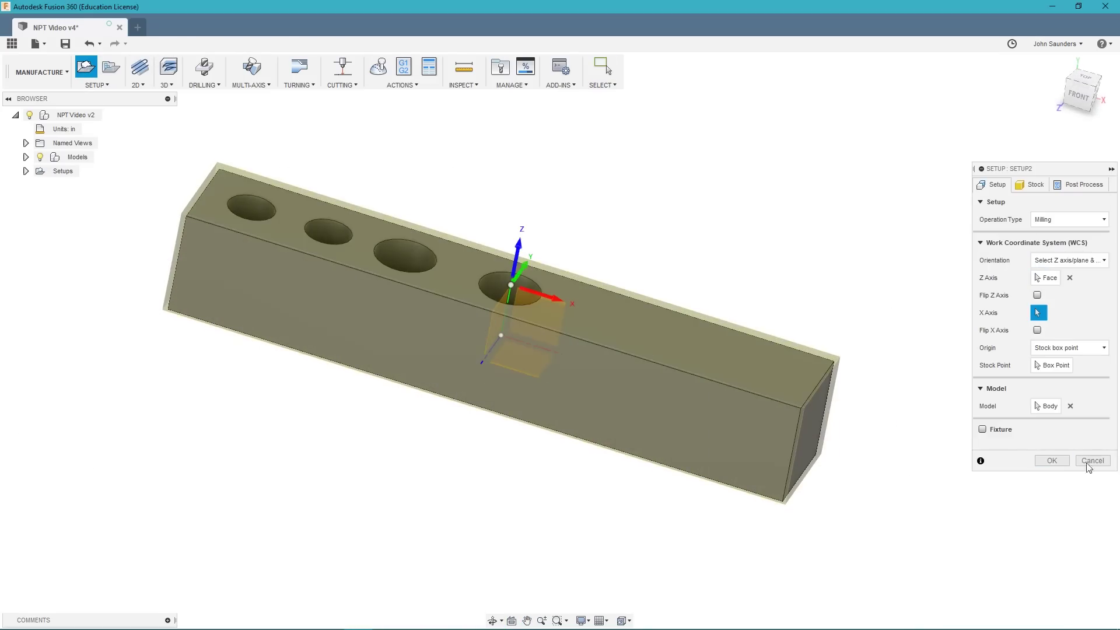
Step: Set the setup's stock side offset and stock top offset to 0 and finish the setup
left_click(1031, 184)
left_click(1086, 255)
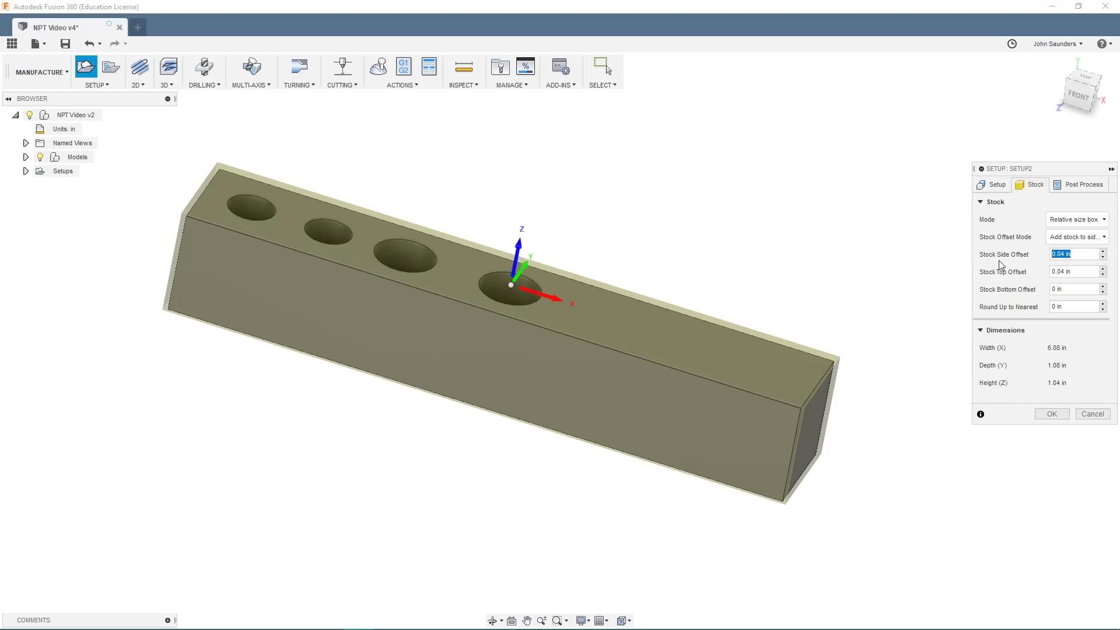
type("0")
key("Tab")
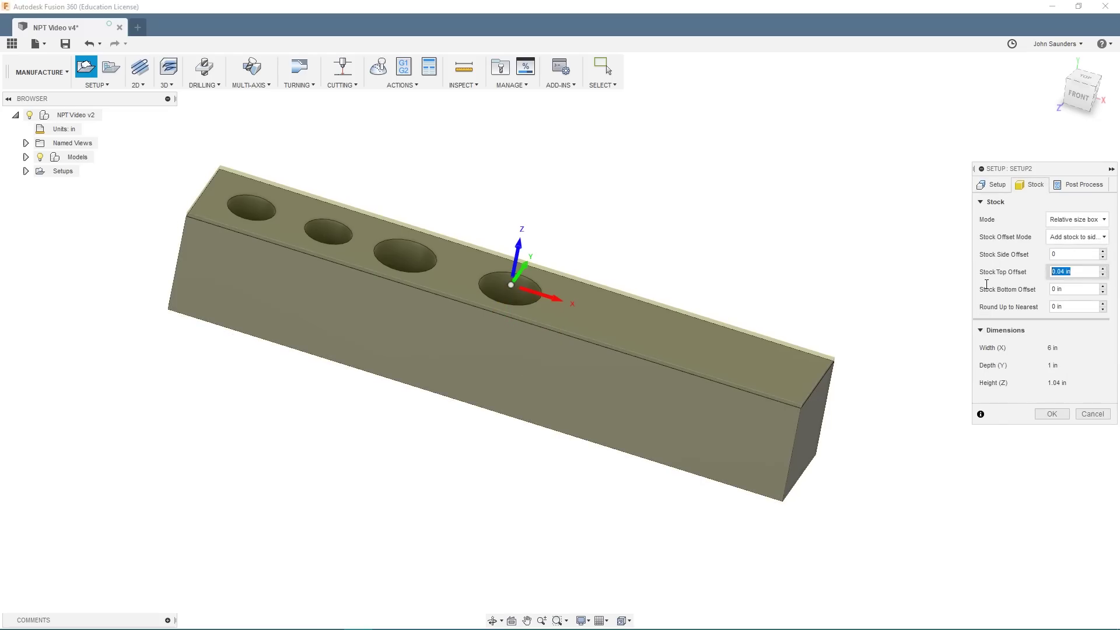
type("0")
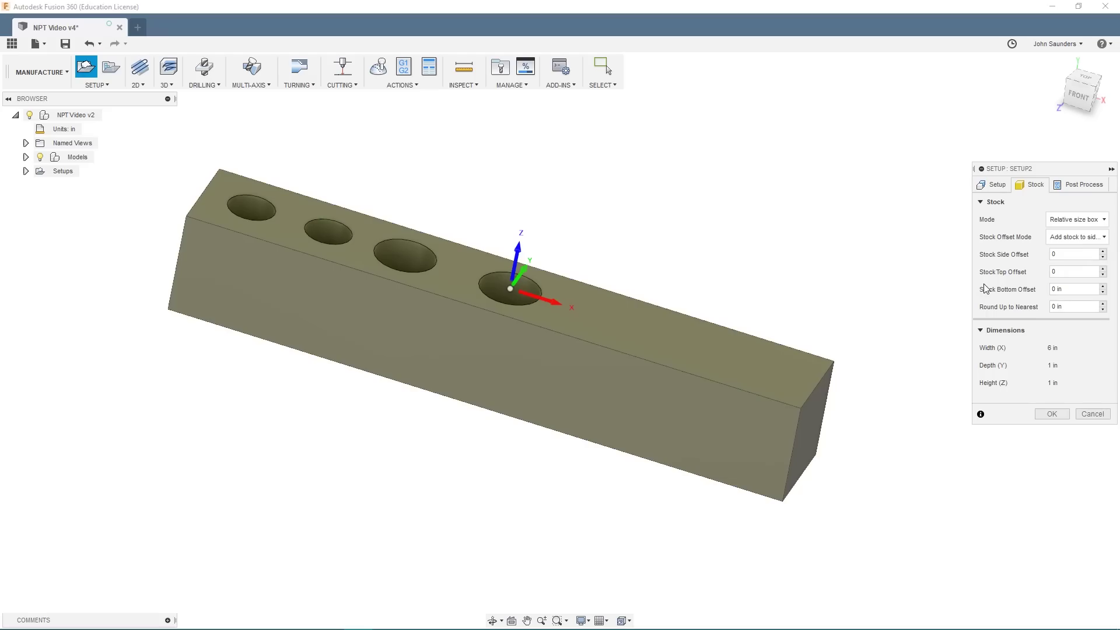
left_click(1078, 415)
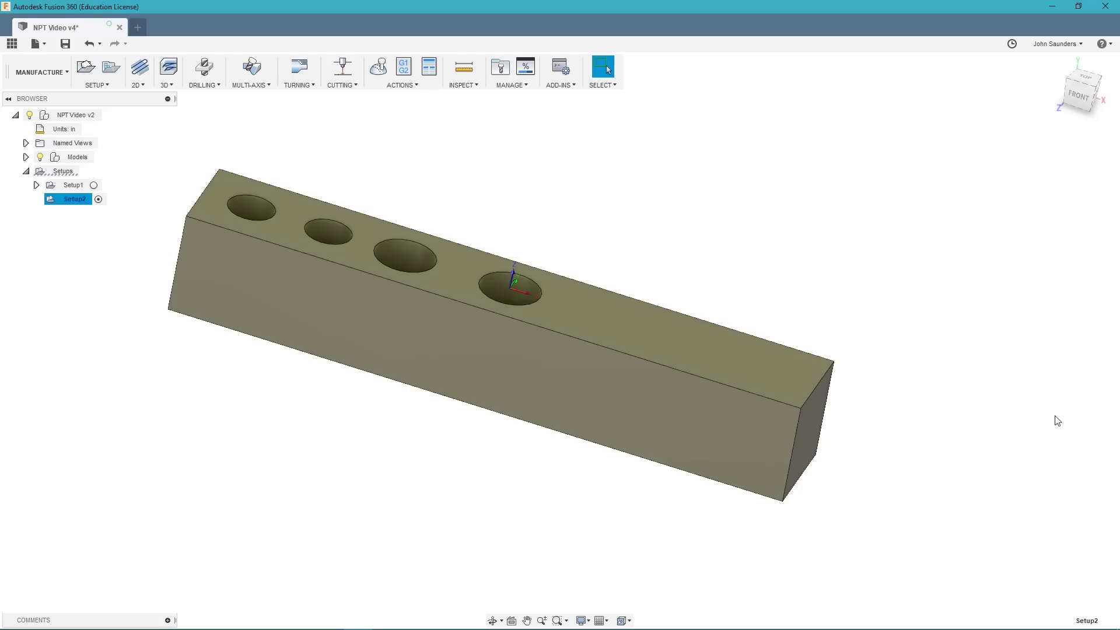
Step: Start a drilling operation in the new setup with tool #16, the 3/16" 90° spot drill
scroll(766, 258, "up", 2)
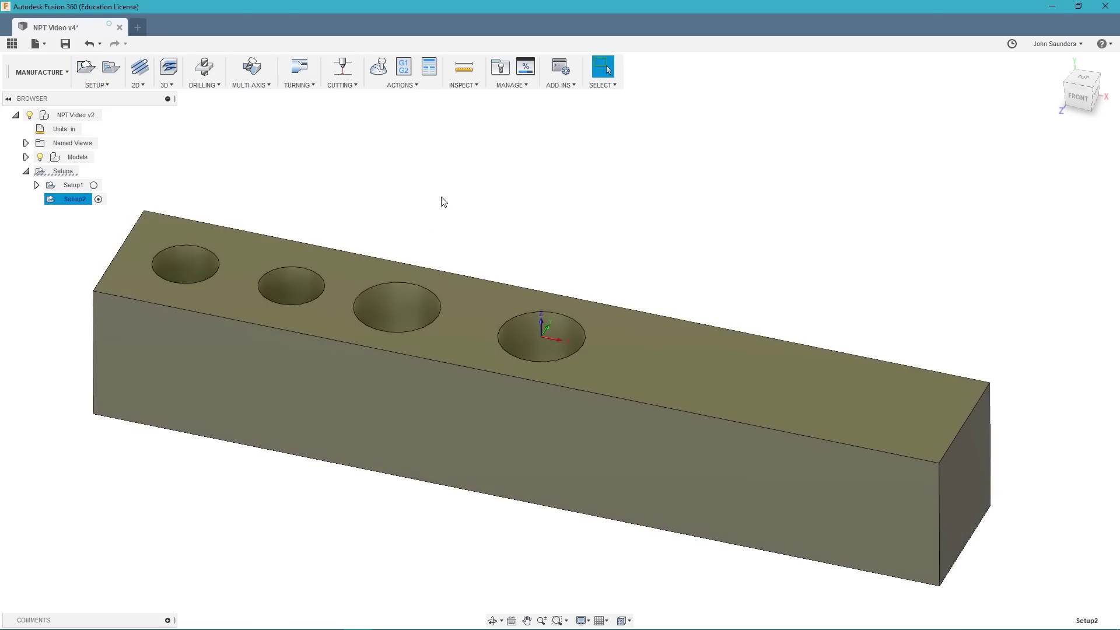
left_click(204, 67)
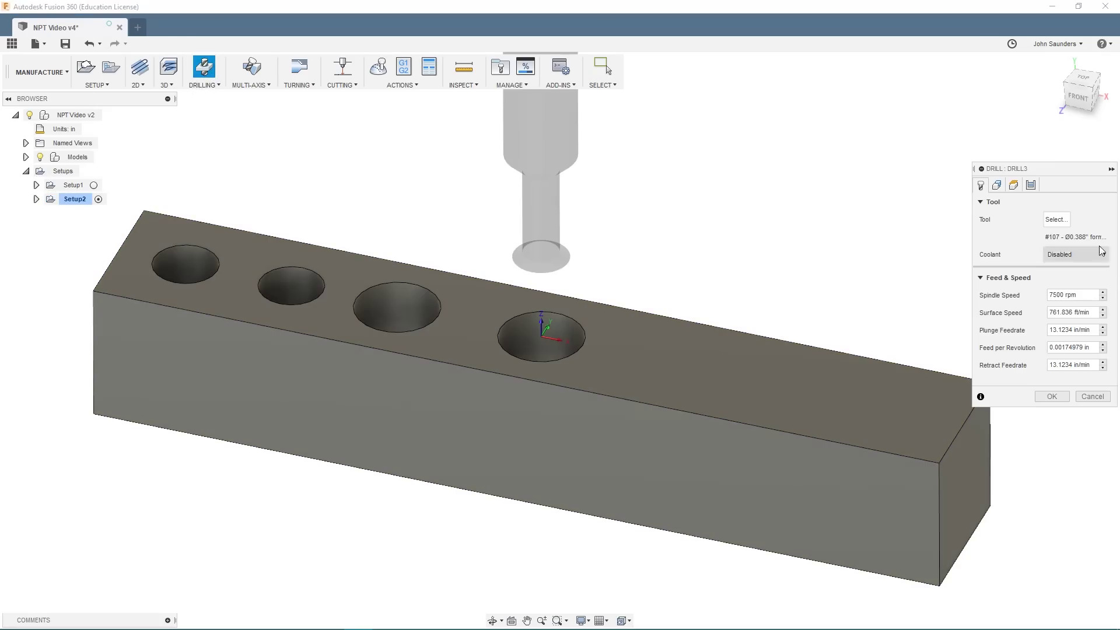
left_click(1056, 220)
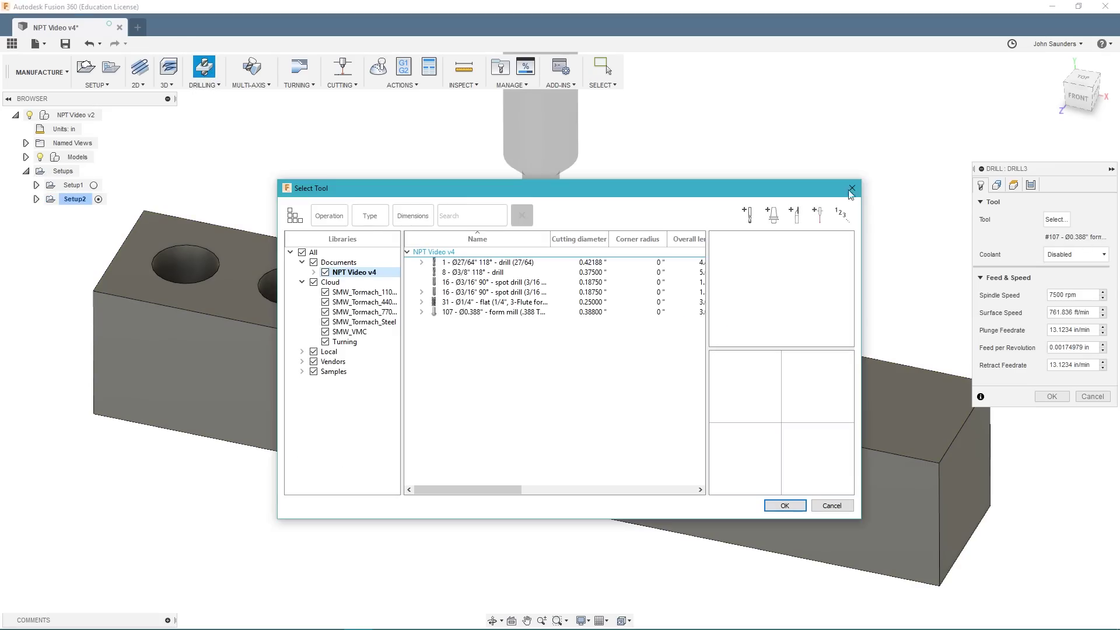
left_click(464, 283)
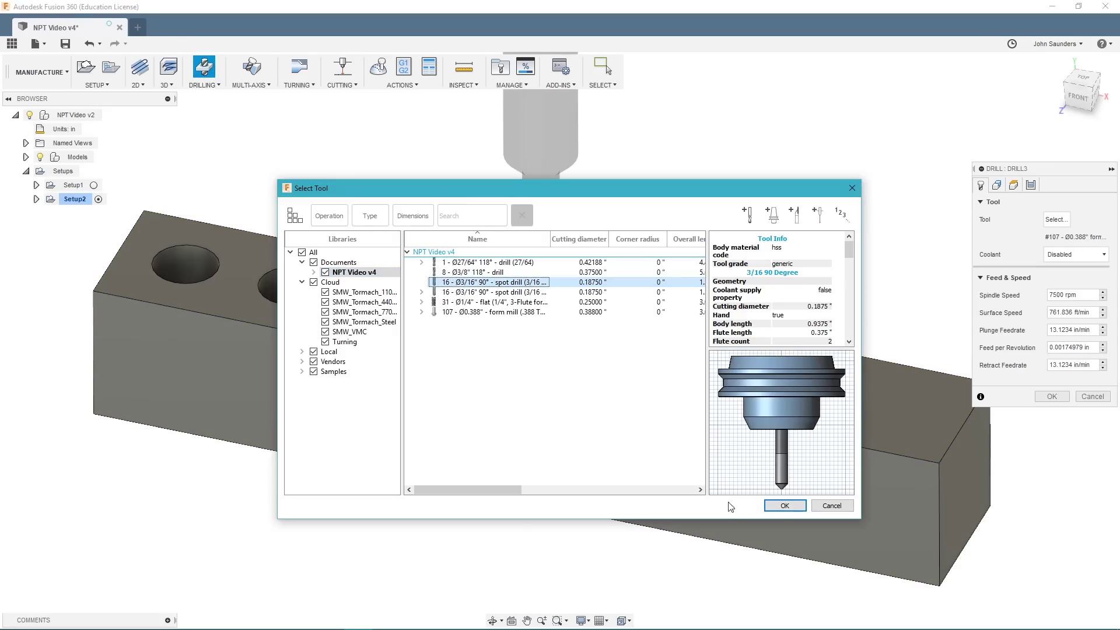
left_click(773, 510)
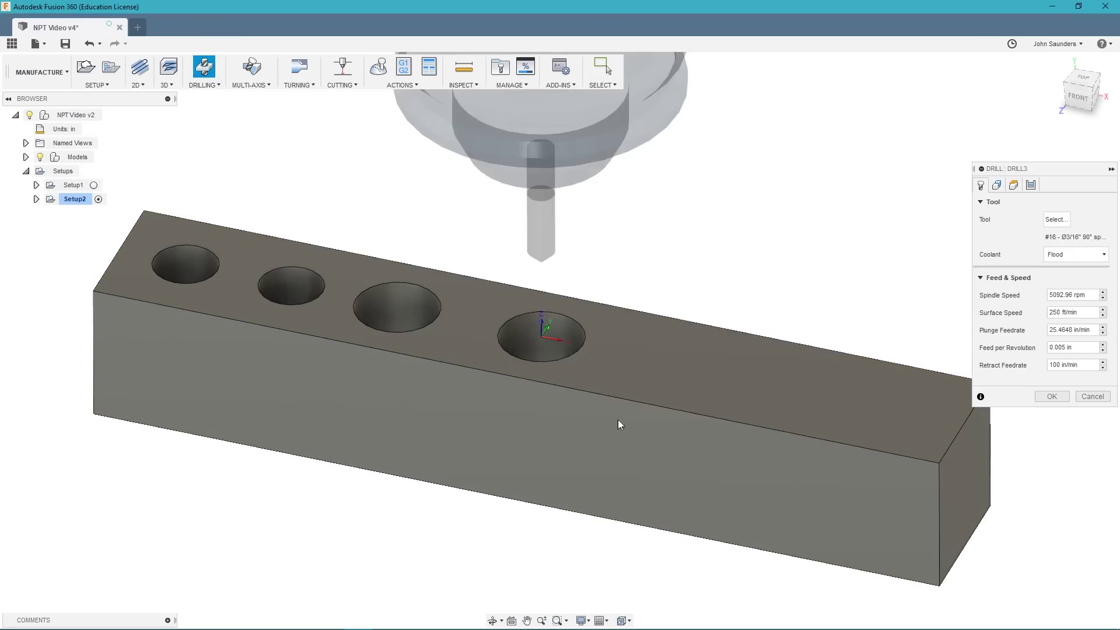
Step: Pick the new tapered hole's face for spot drilling and reference the bottom height from Hole top
left_click(541, 342)
middle_click_drag(541, 341, 908, 198, "shift")
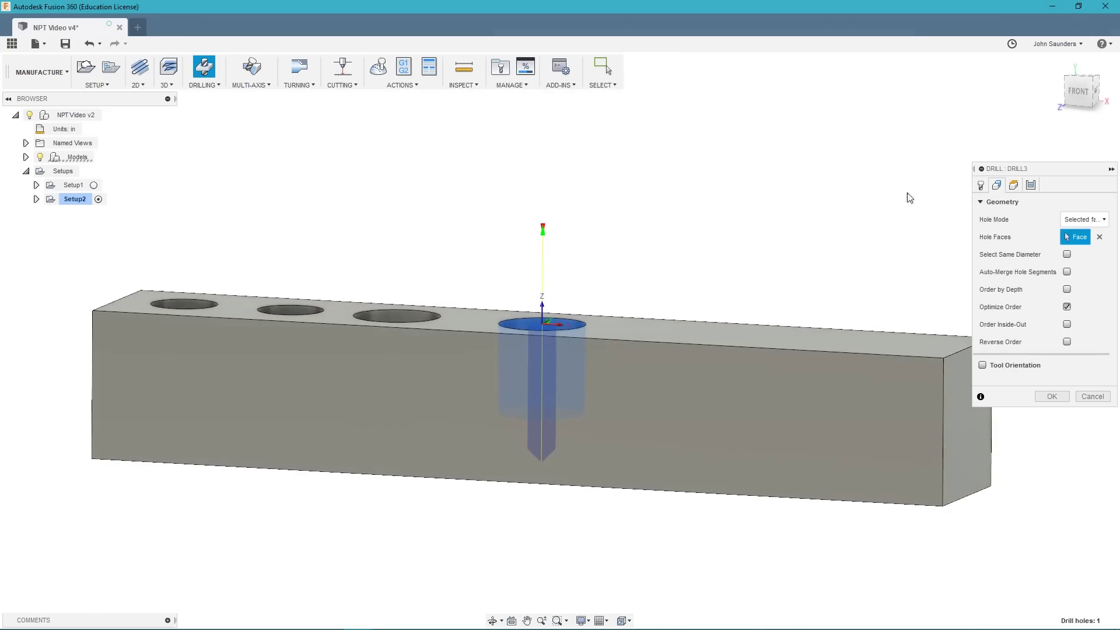
left_click(1015, 186)
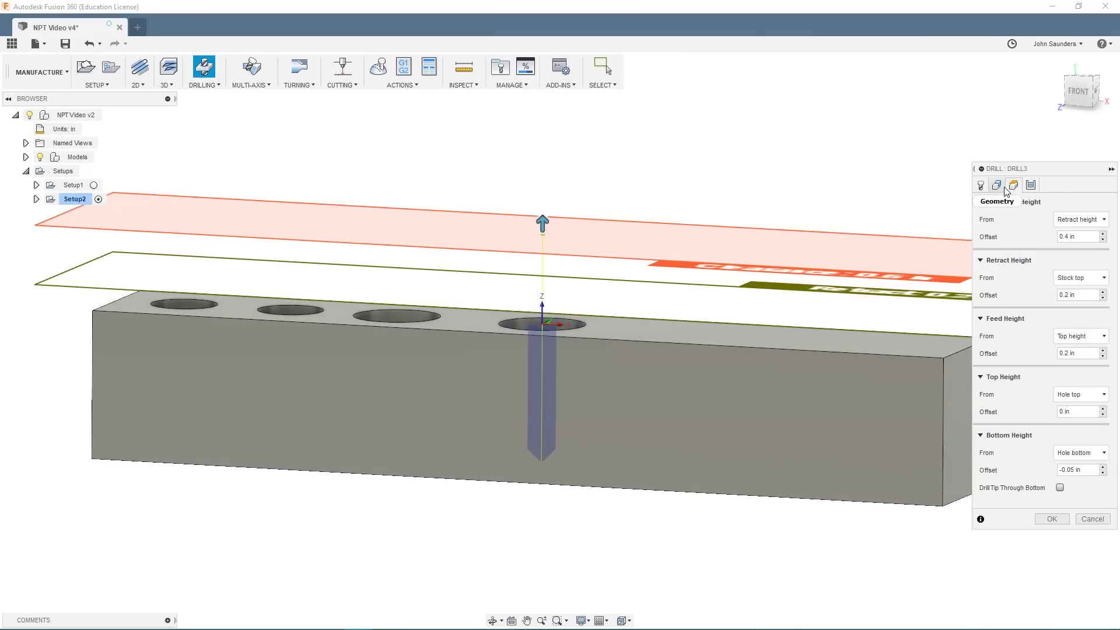
left_click(1082, 453)
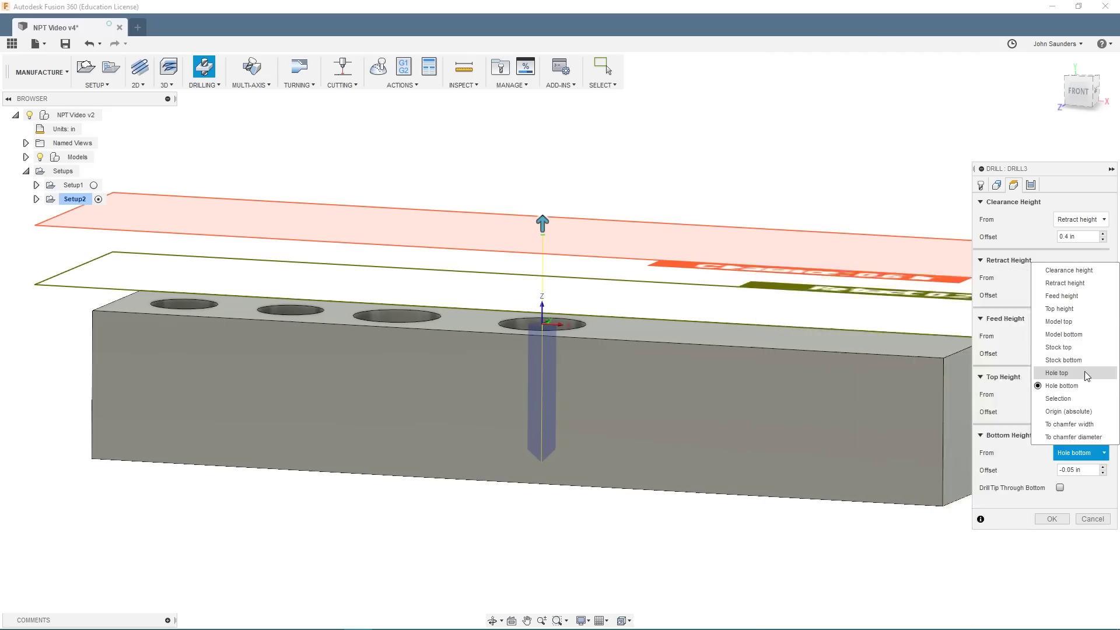
left_click(1083, 373)
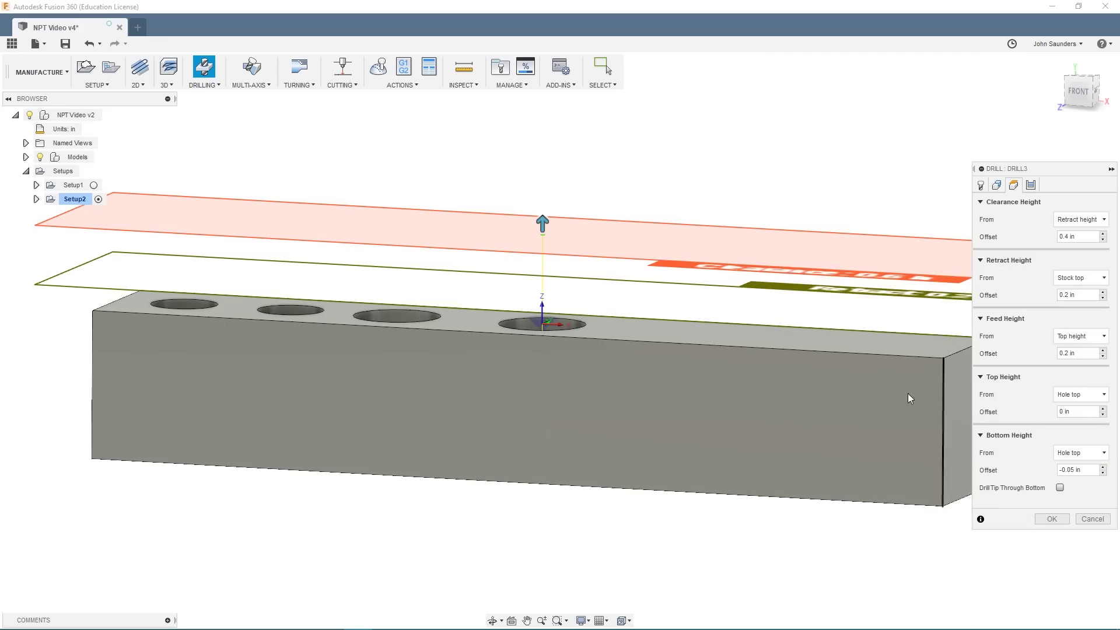
middle_click_drag(910, 399, 670, 228, "shift")
Step: Change the spot drill's cycle type to drilling with rapid out and finish the operation
left_click(1030, 186)
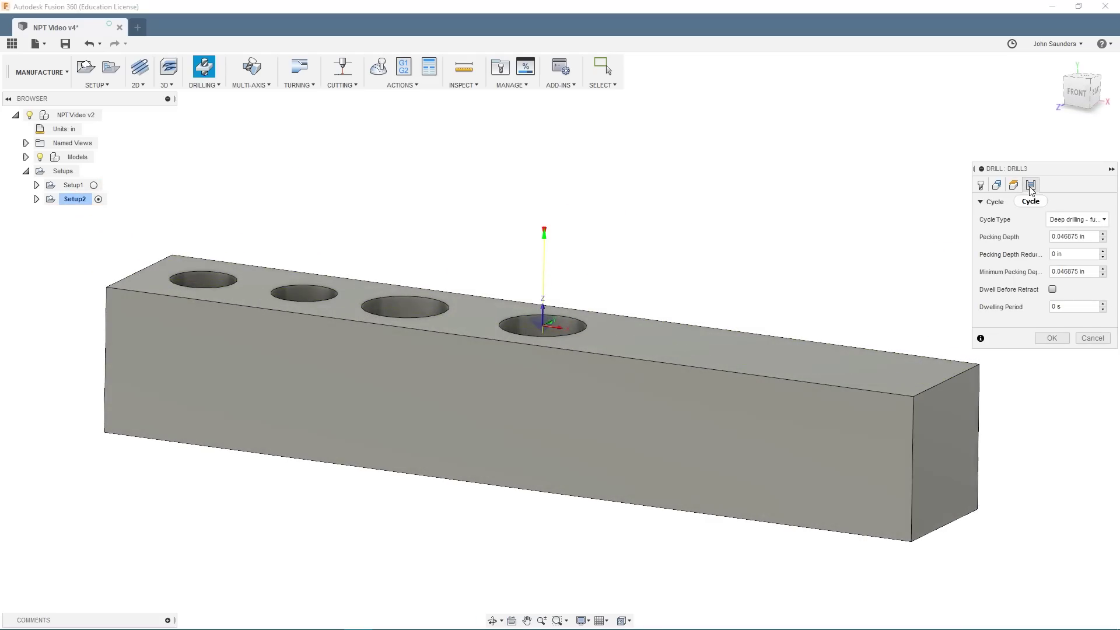
left_click(1079, 220)
left_click(1041, 235)
left_click(996, 185)
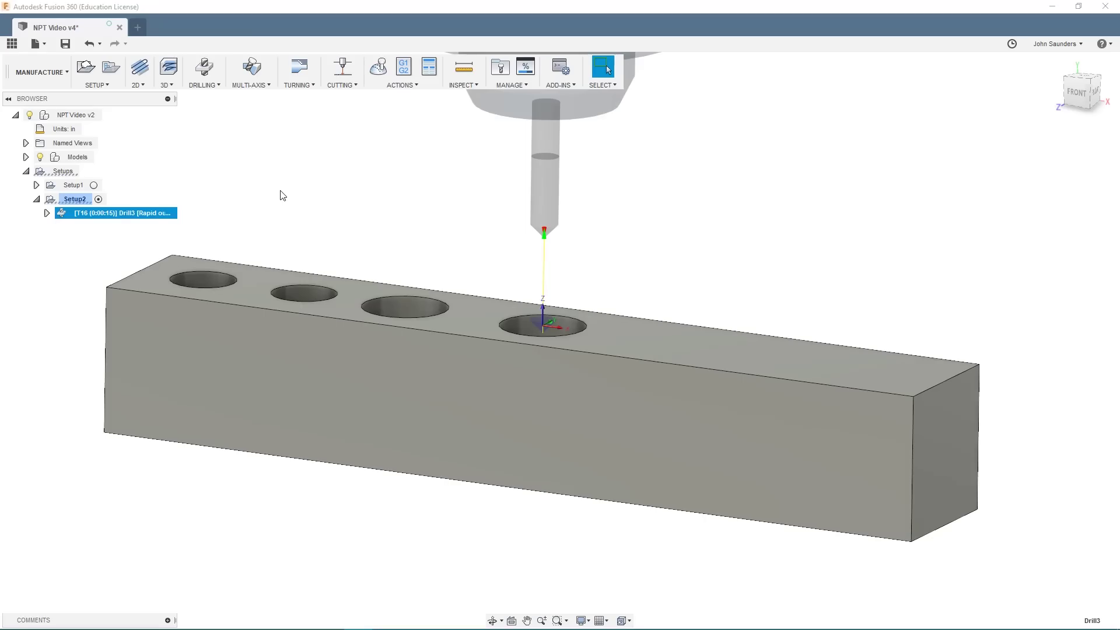
Step: Duplicate the spot-drill operation and change the copy's tool to #1, the 27/64" 118° drill
key("ctrl+v")
double_click(124, 229)
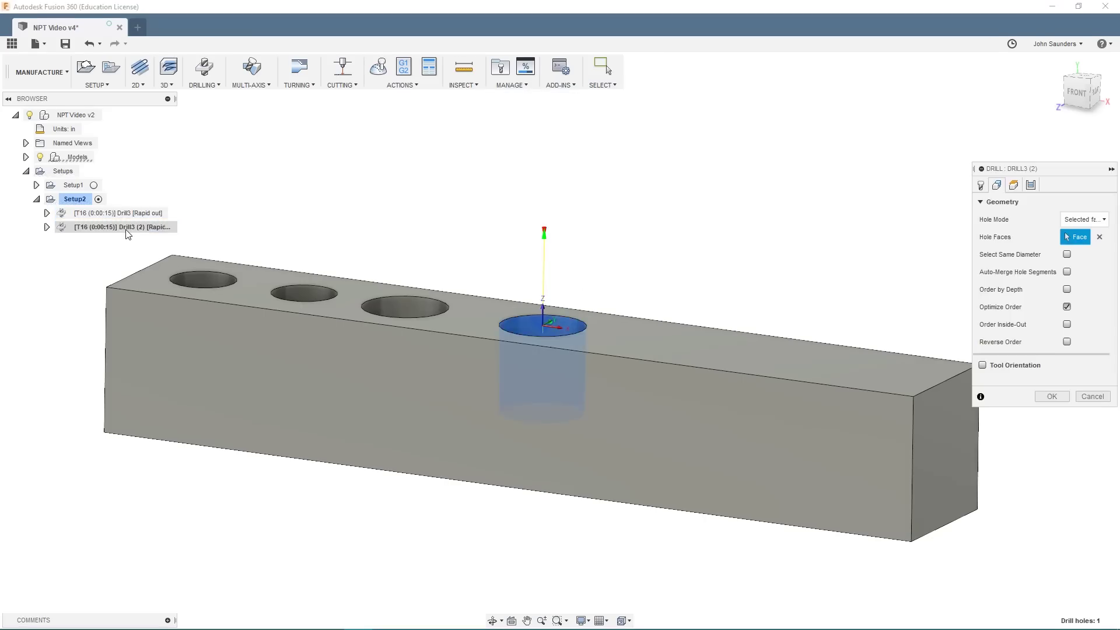
left_click(960, 162)
left_click(1045, 201)
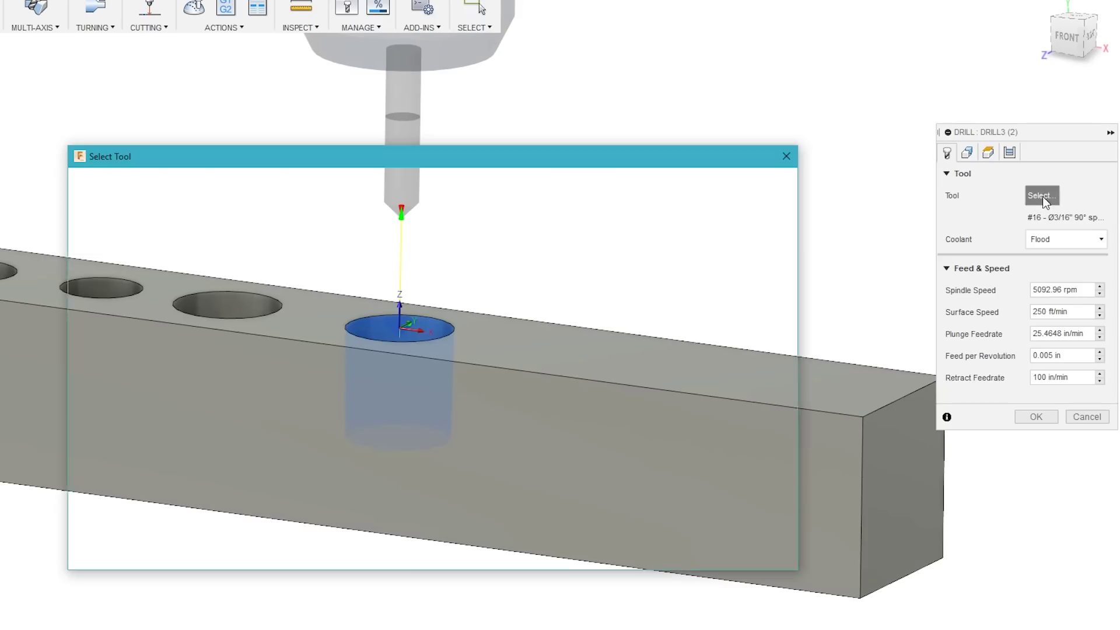
left_click(367, 254)
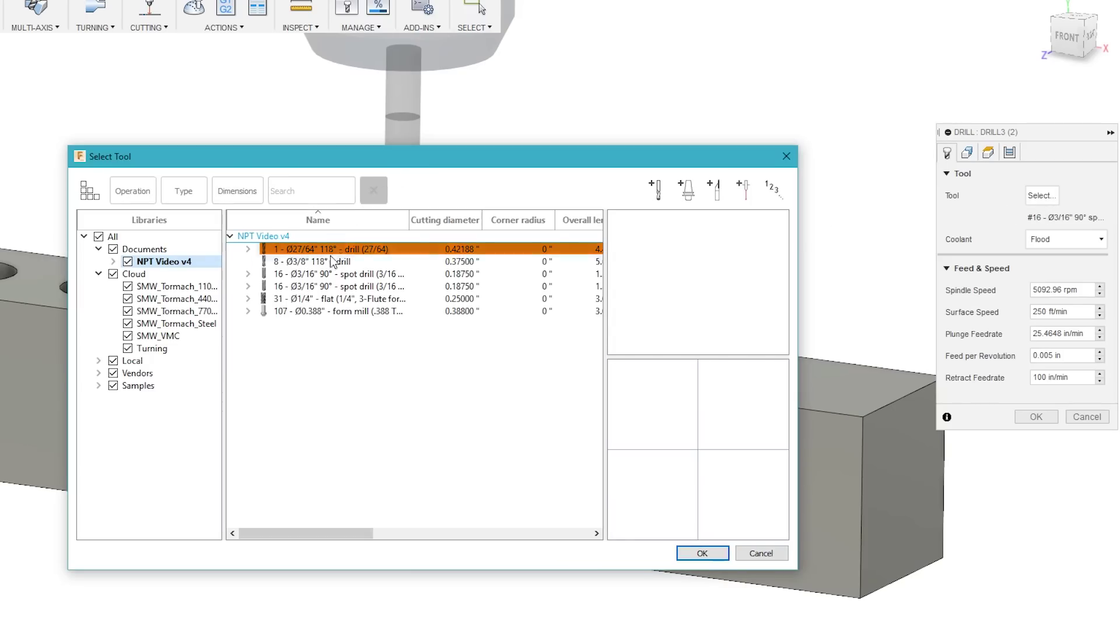
left_click(372, 251)
left_click(702, 553)
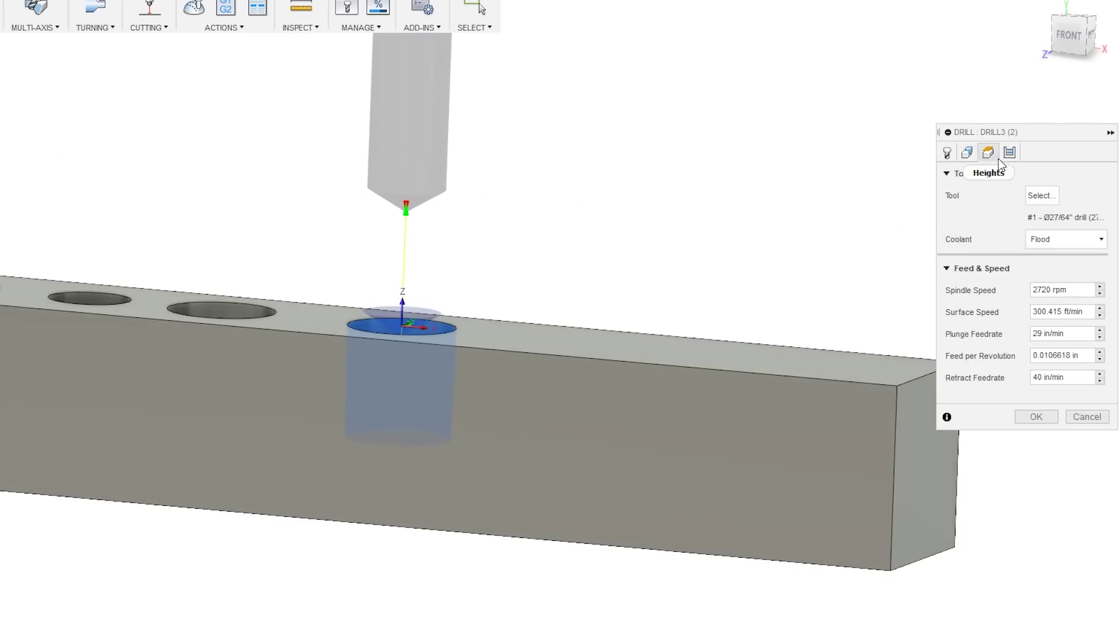
Step: Reference the 27/64" drill operation's bottom height from Hole bottom and enable Drill Tip Through Bottom
left_click(988, 153)
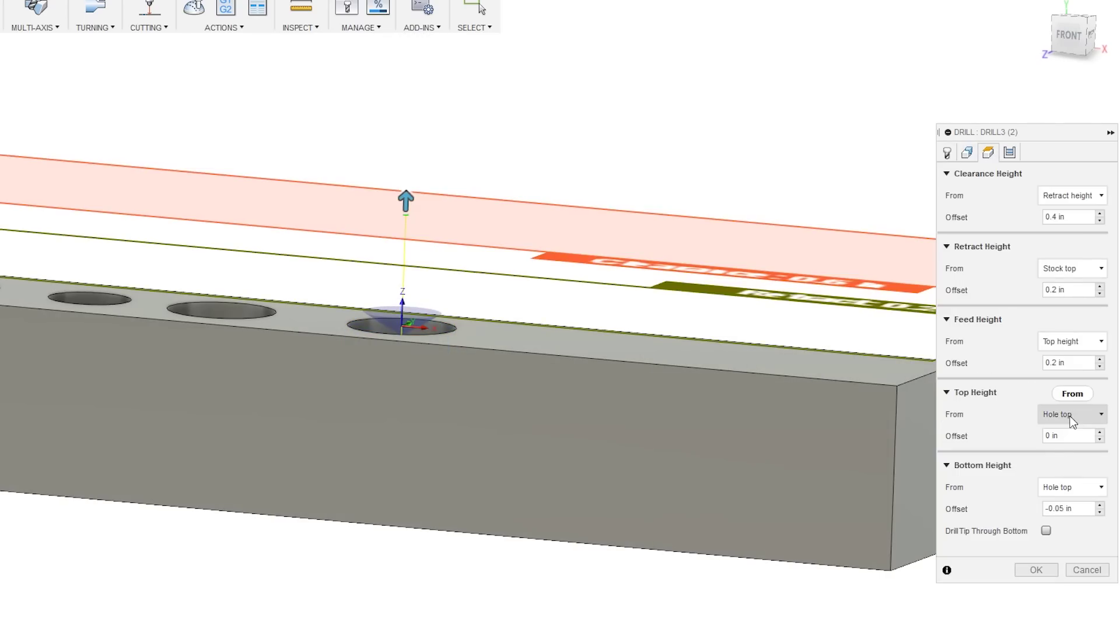
left_click(1084, 487)
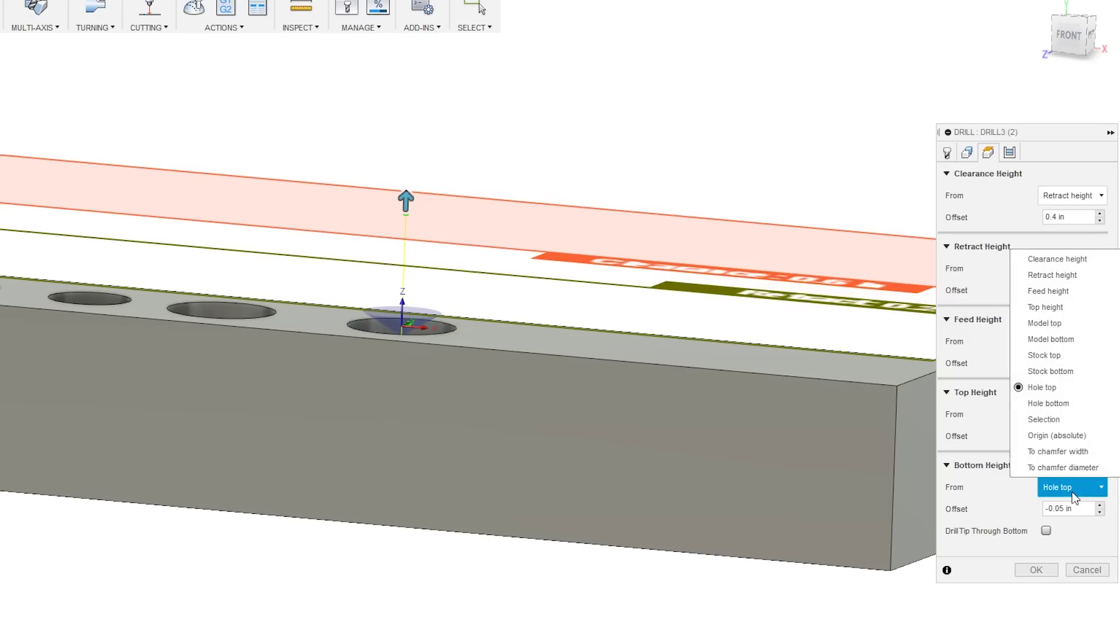
left_click(1067, 407)
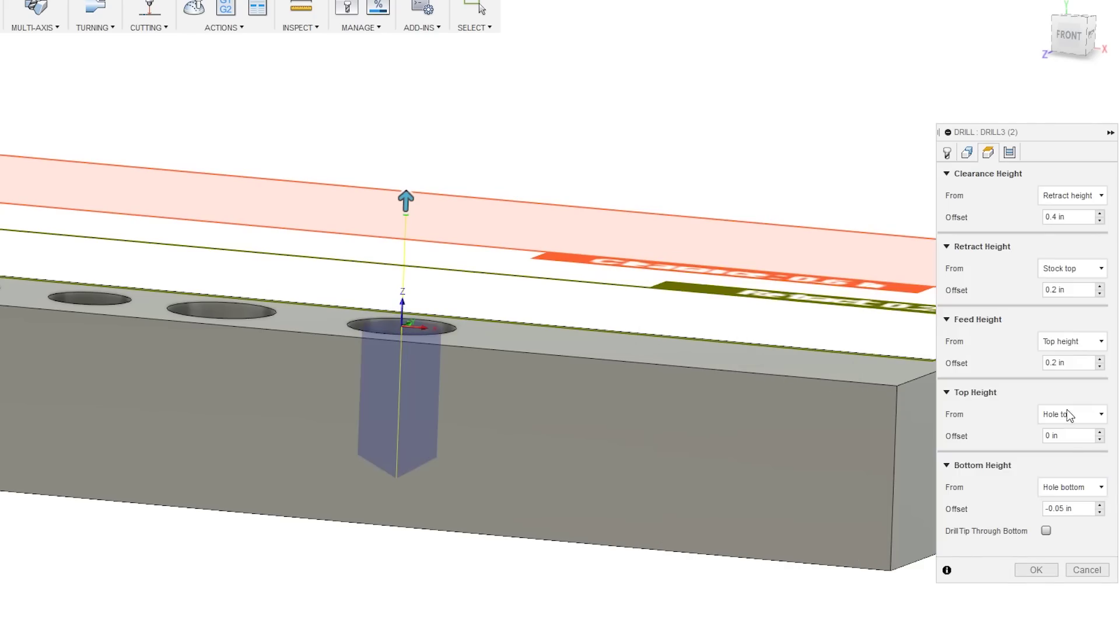
left_click(1046, 530)
Step: Pick the lower face of the new hole, from the block's underside, as the 27/64" drill's hole geometry
middle_click_drag(755, 610, 750, 548, "shift")
left_click(966, 152)
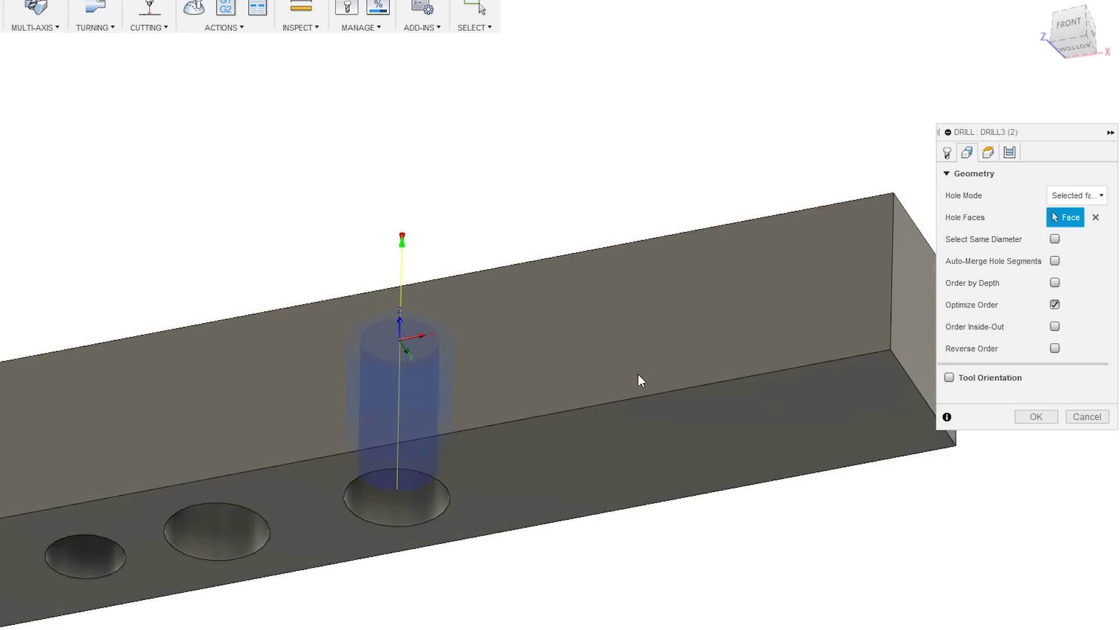
left_click(411, 496)
middle_click_drag(411, 496, 482, 345, "shift")
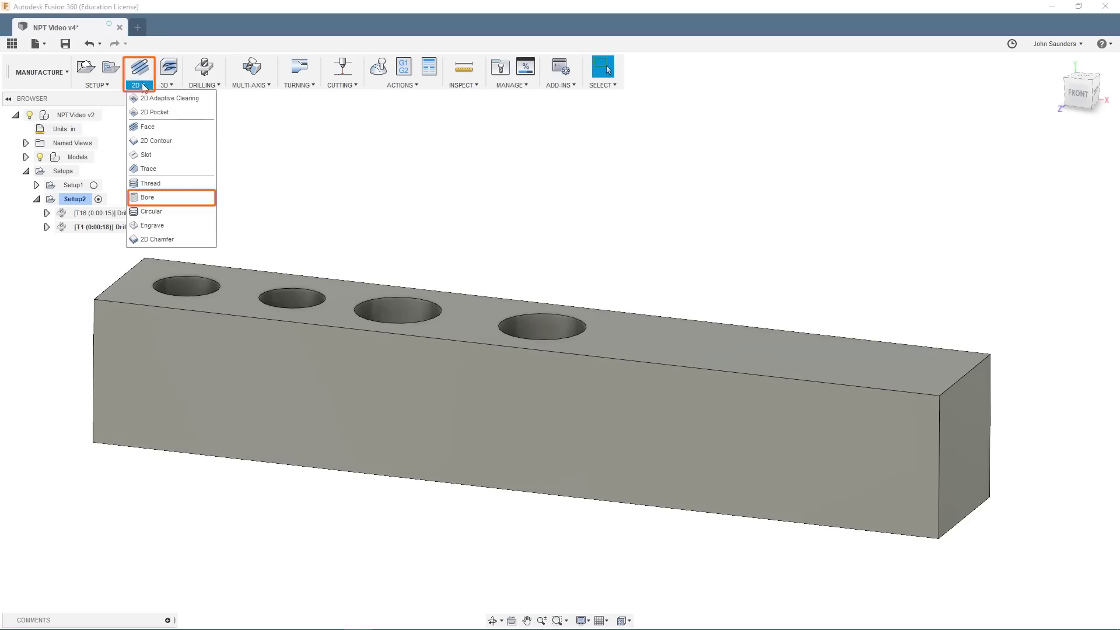
Step: Start a Bore operation in the second setup with tool #31, the 1/4" flat end mill
left_click(174, 197)
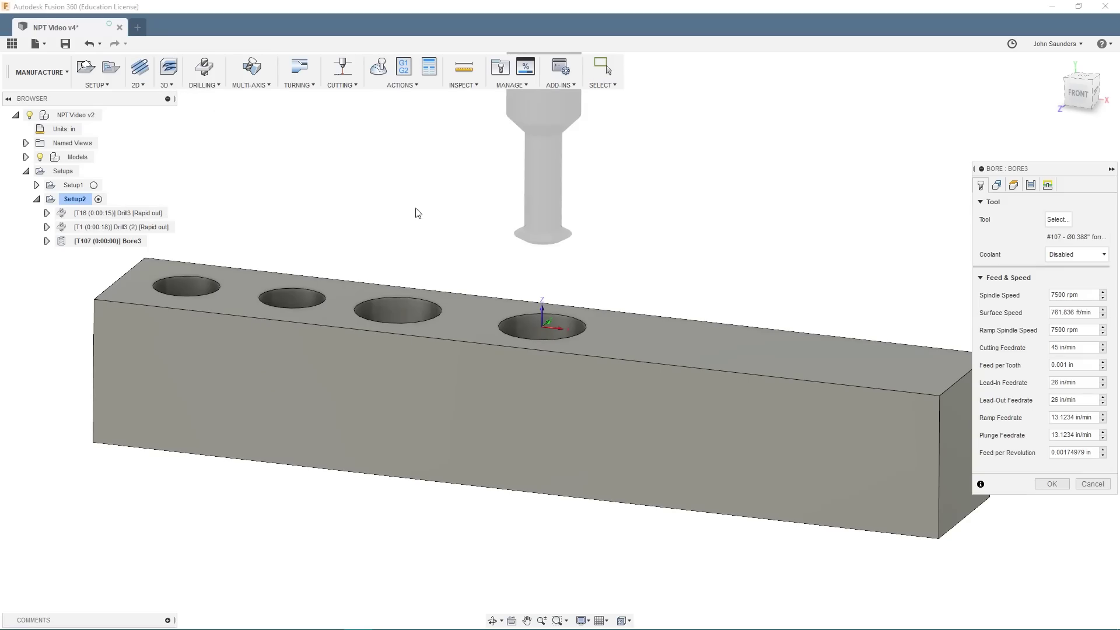
left_click(1057, 220)
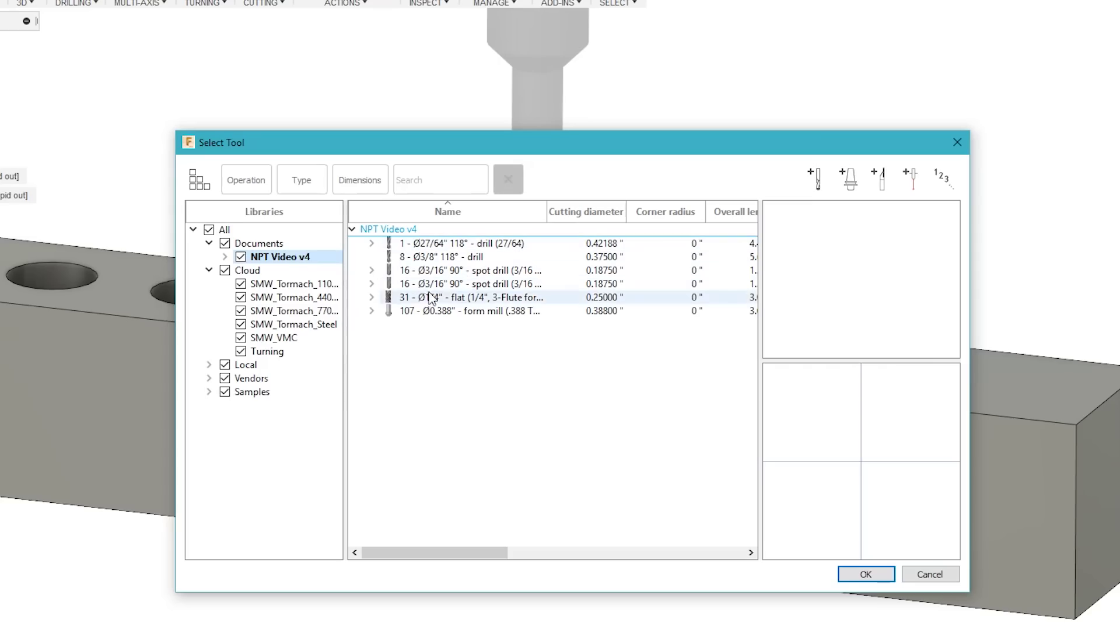
left_click(426, 298)
left_click(847, 570)
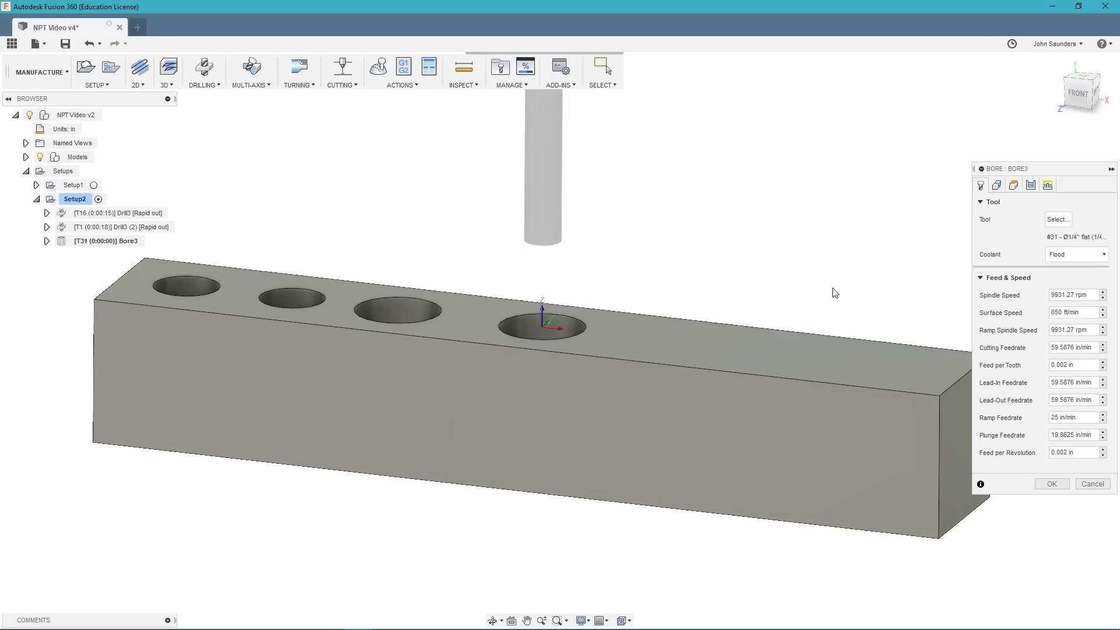
Step: Set the bore's pitch to 1/18 and pick the tapered hole's face as its geometry
left_click(1030, 185)
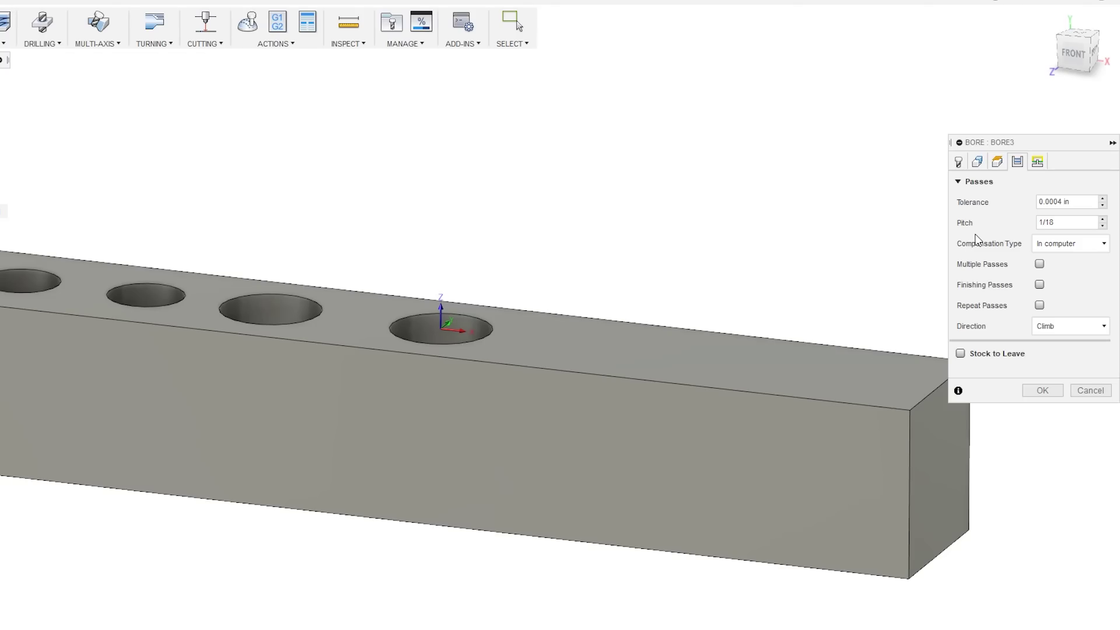
left_click(977, 161)
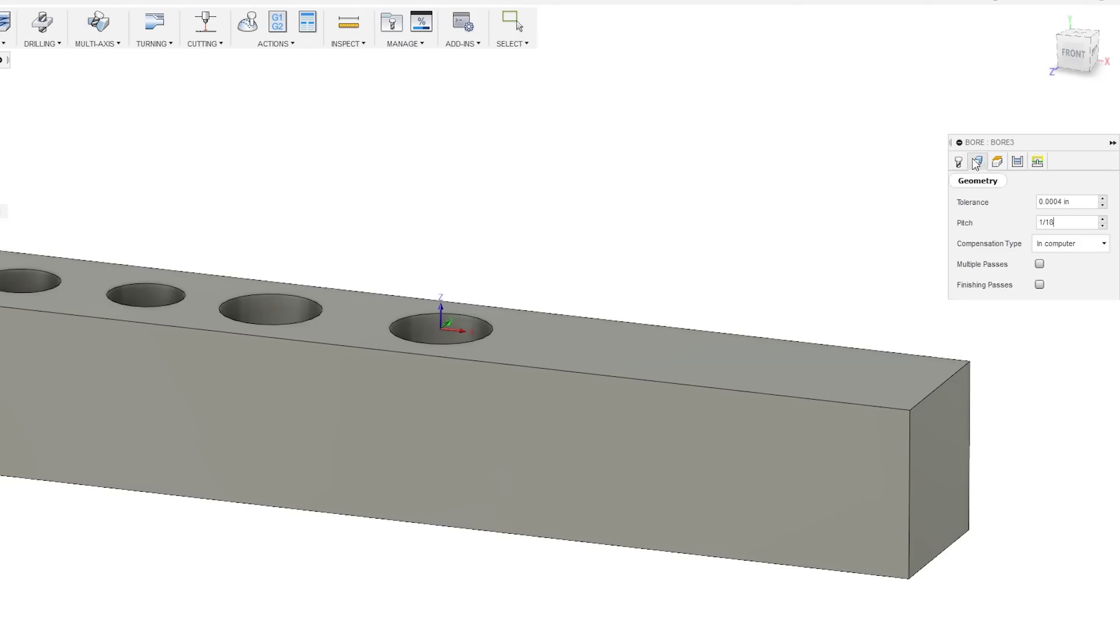
left_click(448, 341)
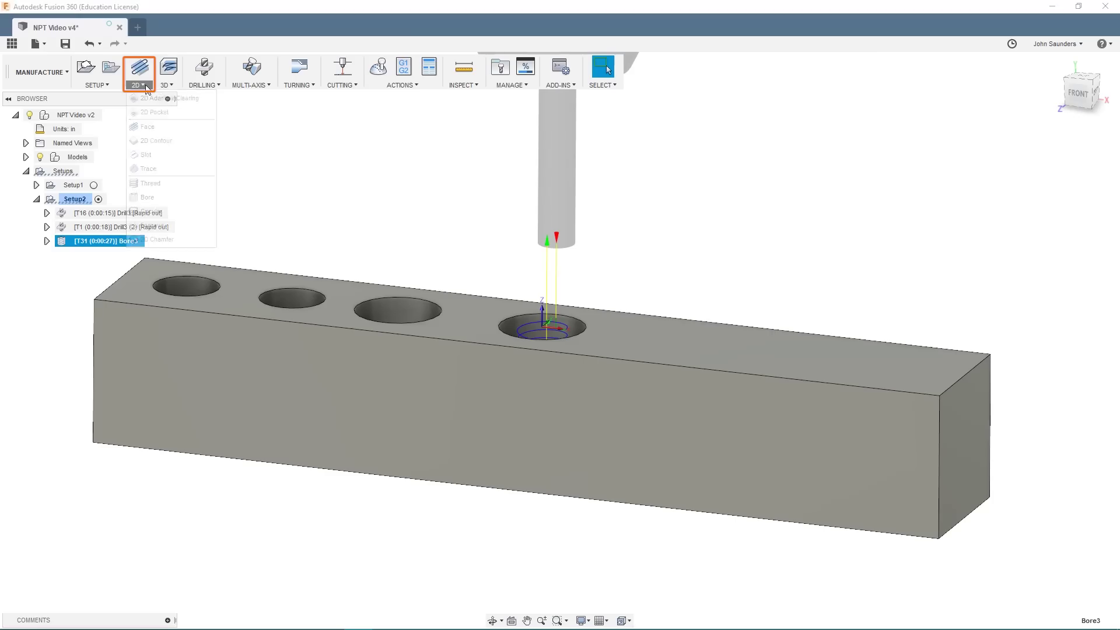
Step: Start a Thread operation in the second setup with tool #107, the 0.388" form mill
left_click(172, 184)
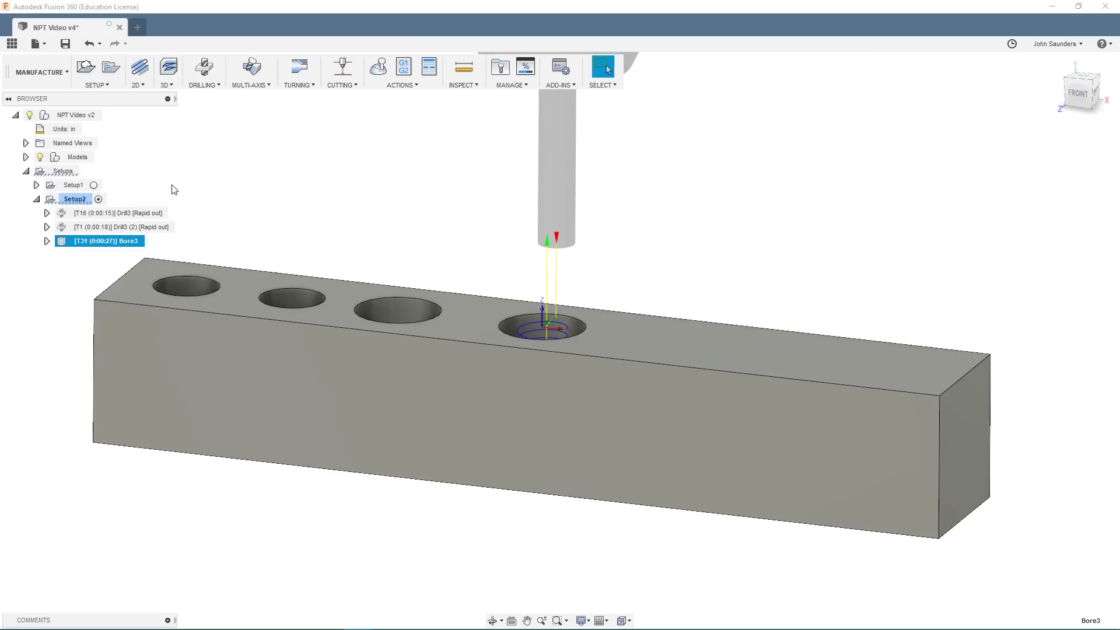
left_click(1062, 218)
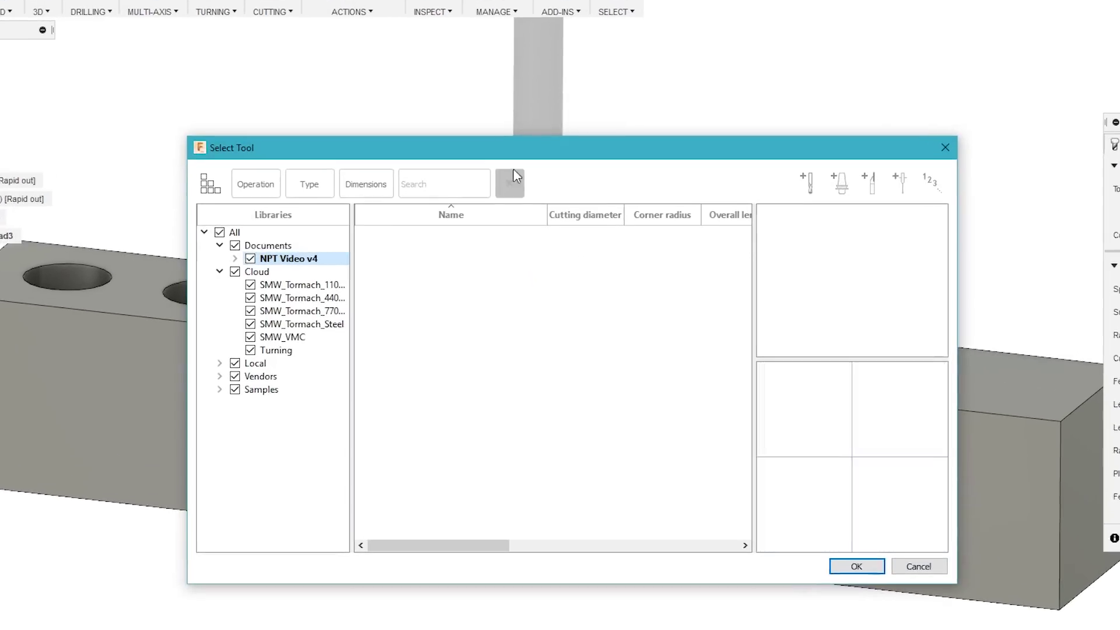
left_click(418, 310)
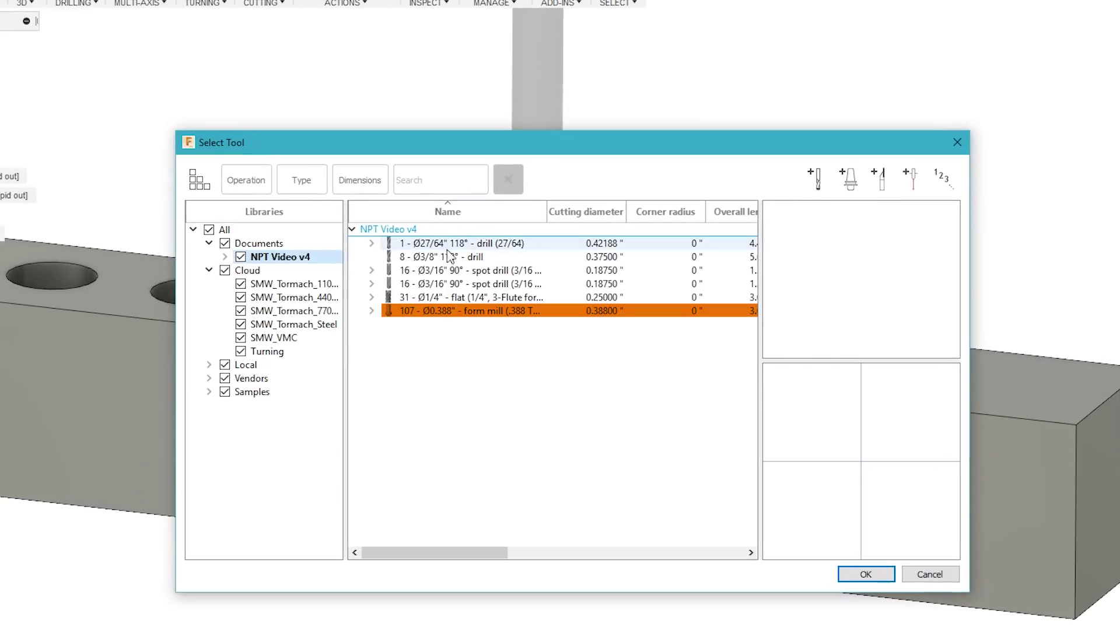
left_click(863, 575)
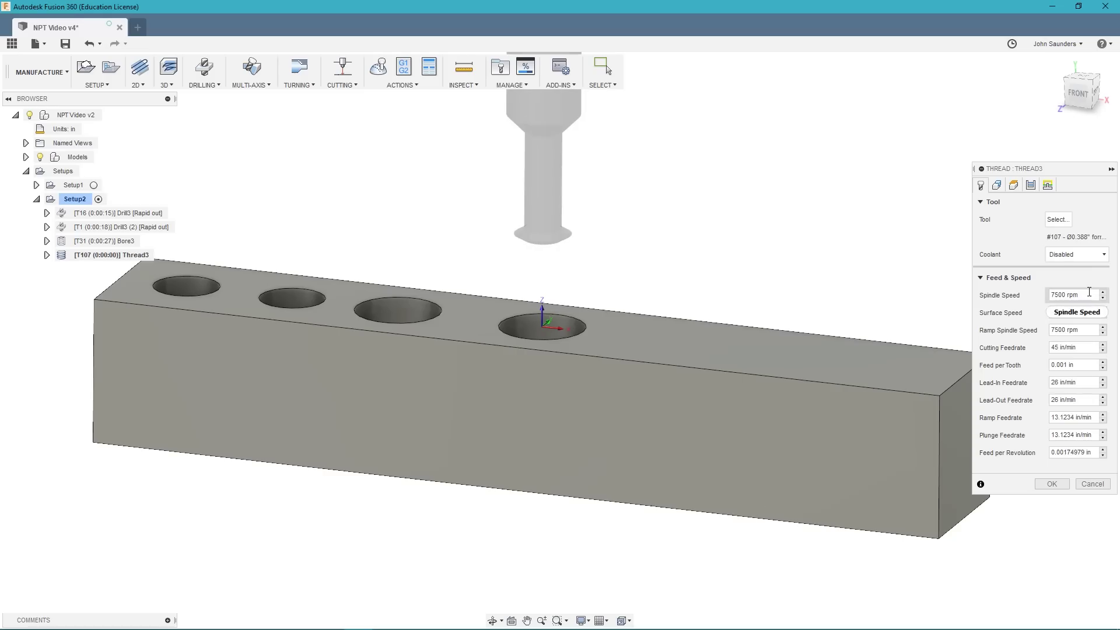
Step: Set the thread pitch to 1/18 and enable multiple passes with 4 stepovers of 0.015 in plus repeat passes
left_click(1031, 185)
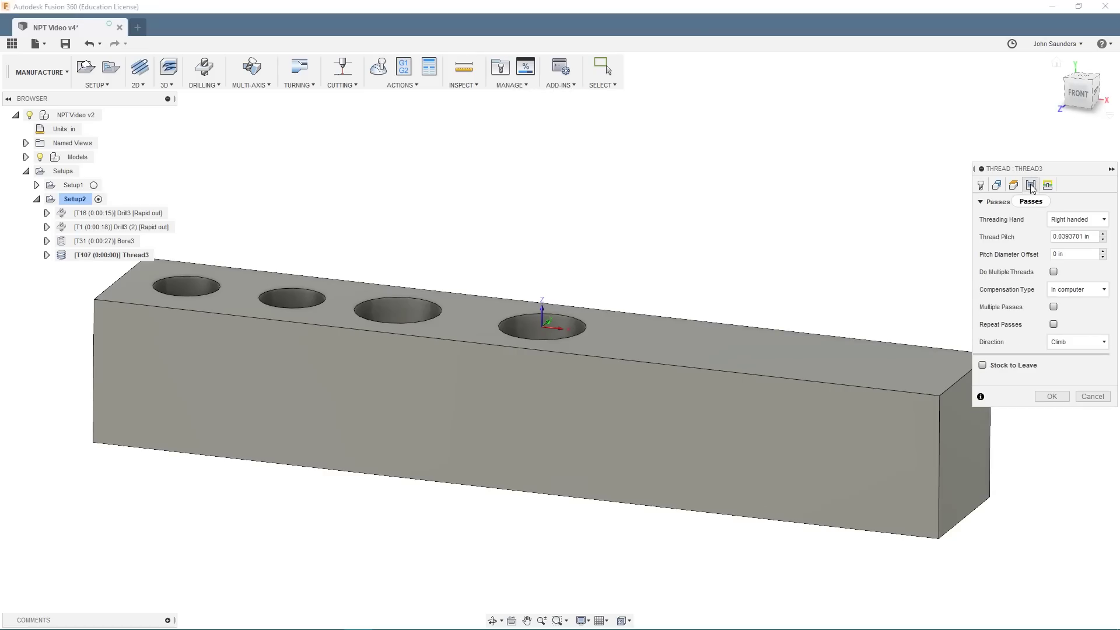
left_click(1053, 307)
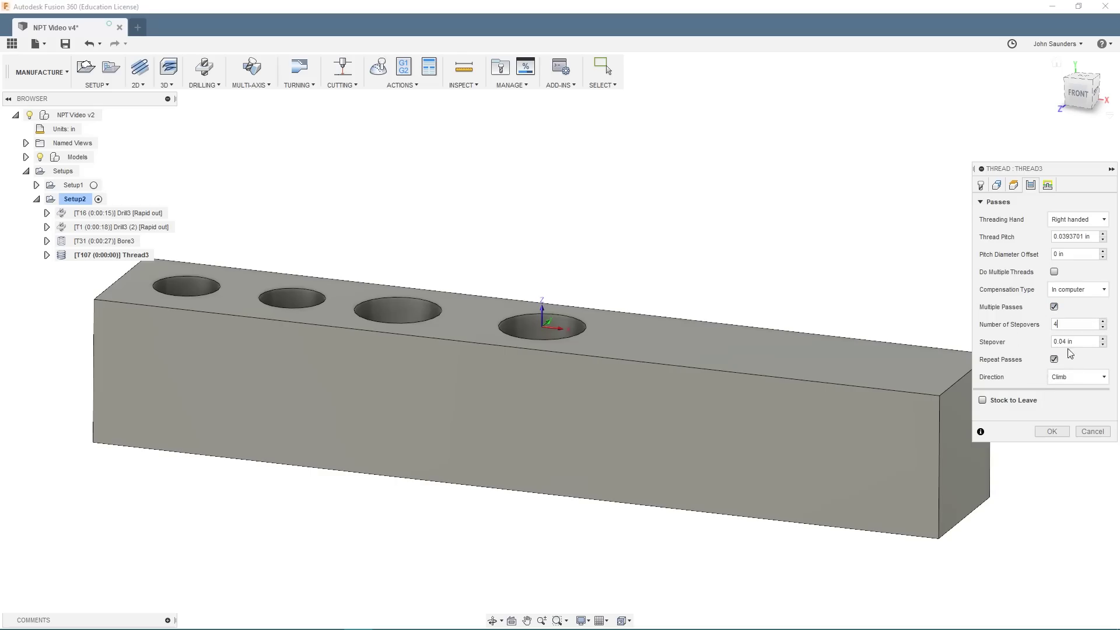
type(".015")
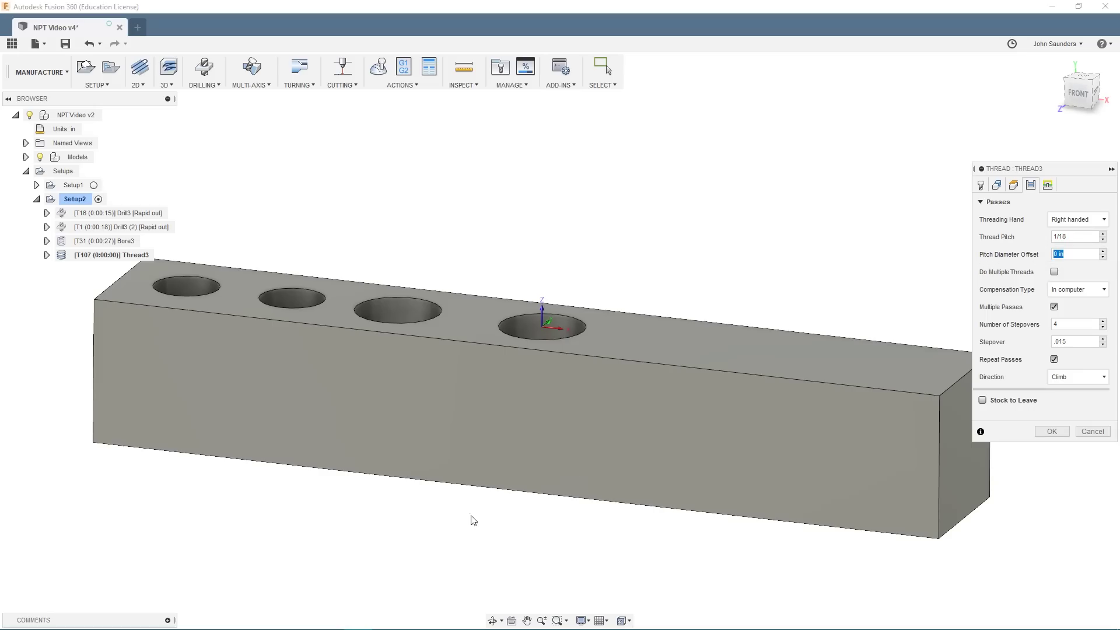
Step: Copy the Pitch Diameter Offset from the Excel NPT calculator and enter it, 0.082817822, as the Fusion 360 thread operation's offset
left_click(420, 619)
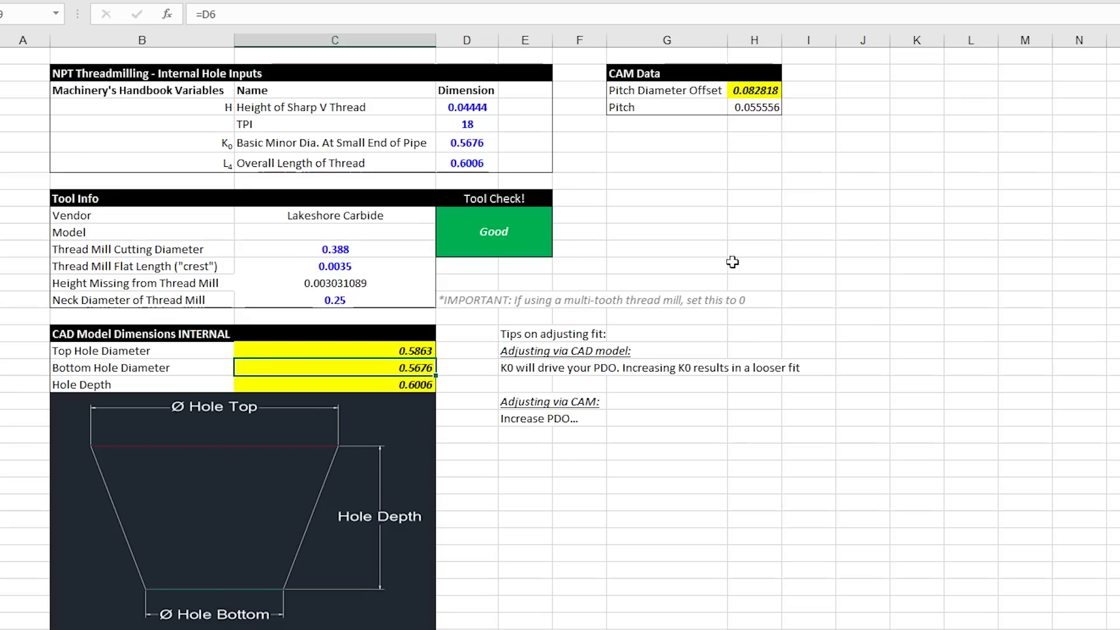
left_click(765, 92)
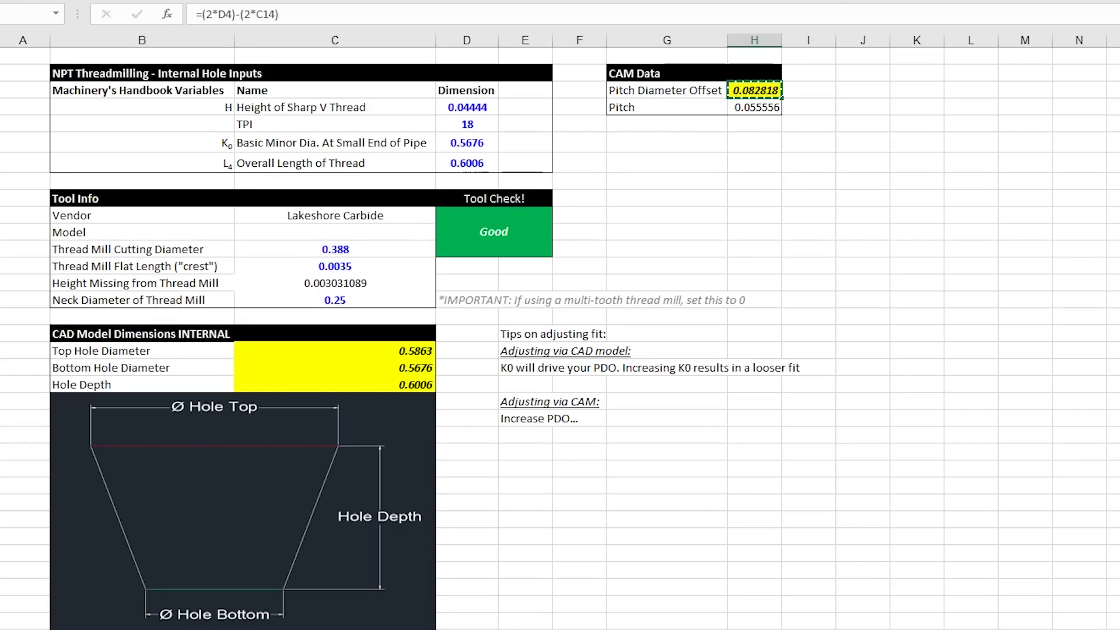
key("alt+Tab")
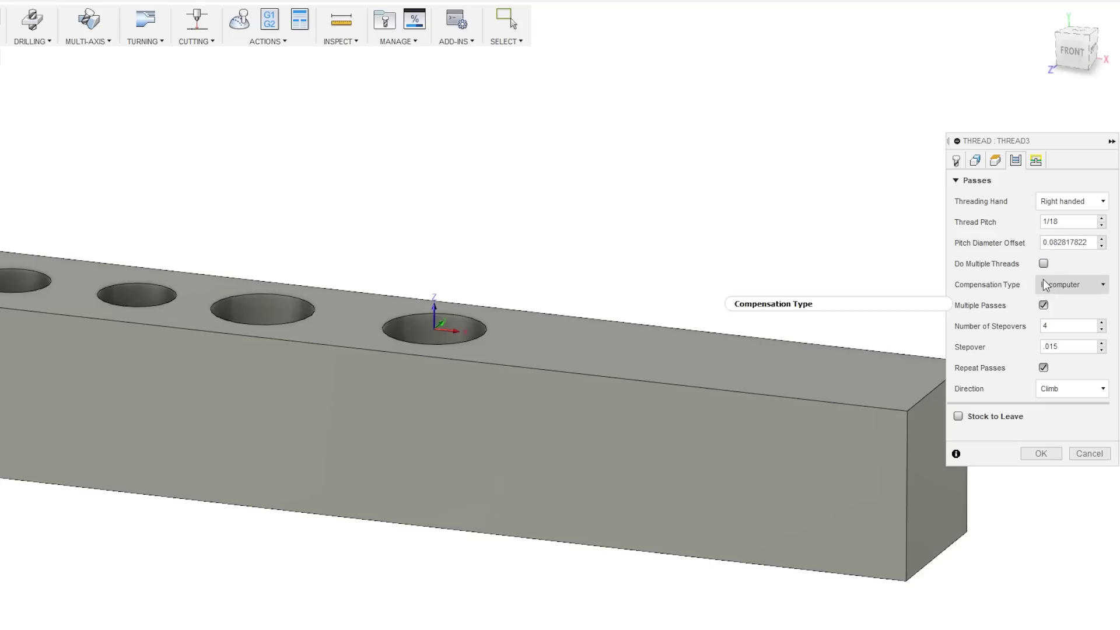
mouse_move(1046, 285)
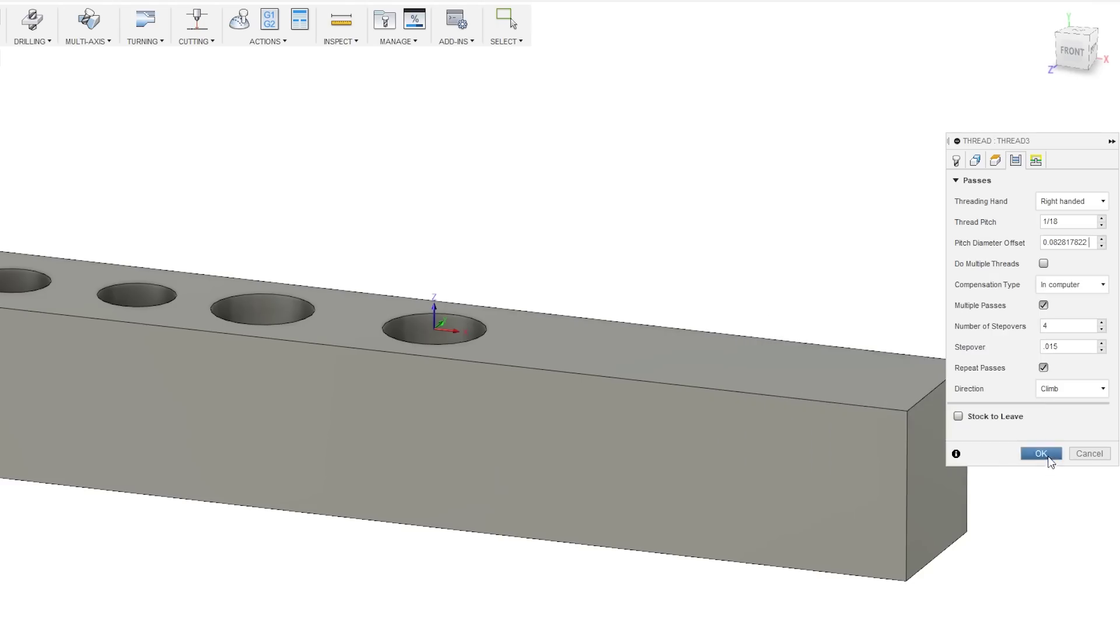
Step: Pick the tapered hole's face as the thread operation's circular face and finish the operation
left_click(1041, 453)
left_click(514, 383)
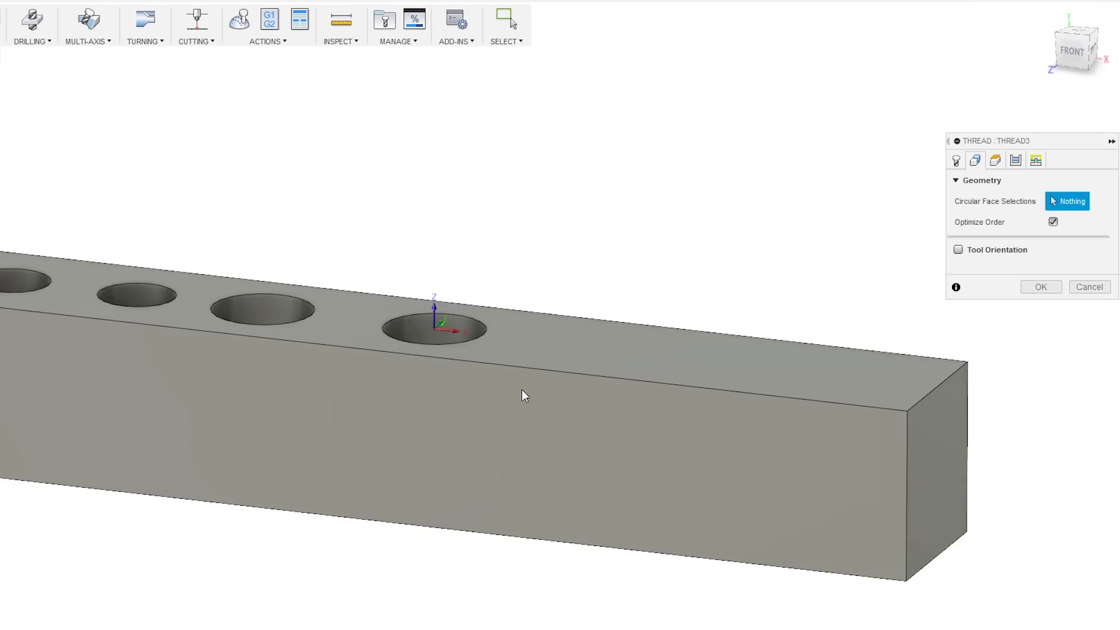
left_click(446, 332)
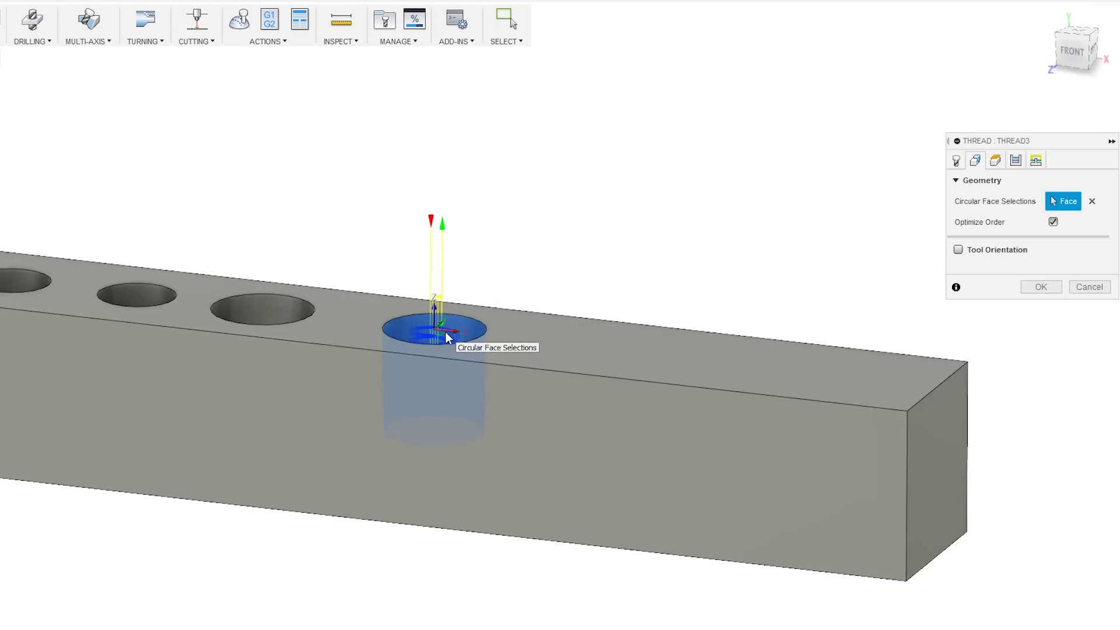
left_click(1051, 291)
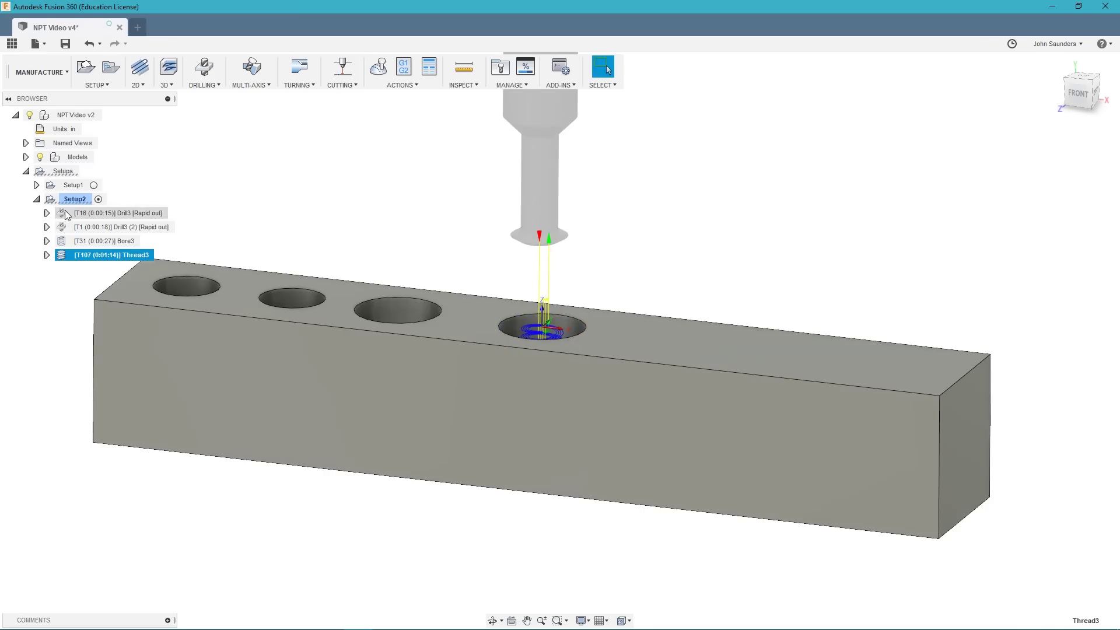
Step: Simulate the second setup's toolpaths and examine the threads being cut in the tapered hole up close
left_click(378, 69)
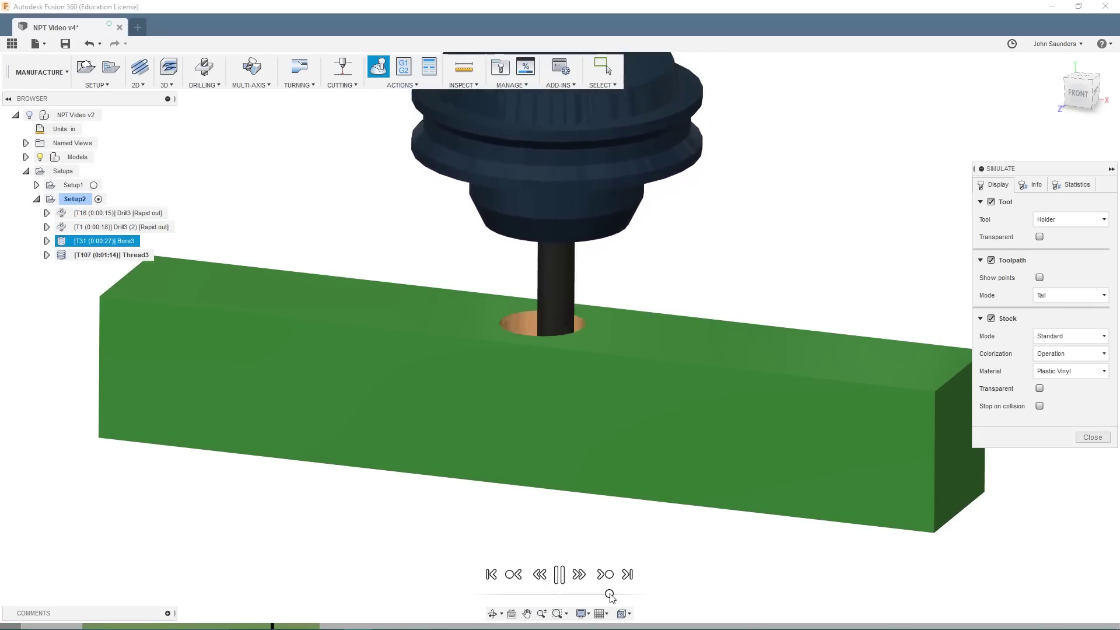
middle_click_drag(584, 443, 581, 344, "shift")
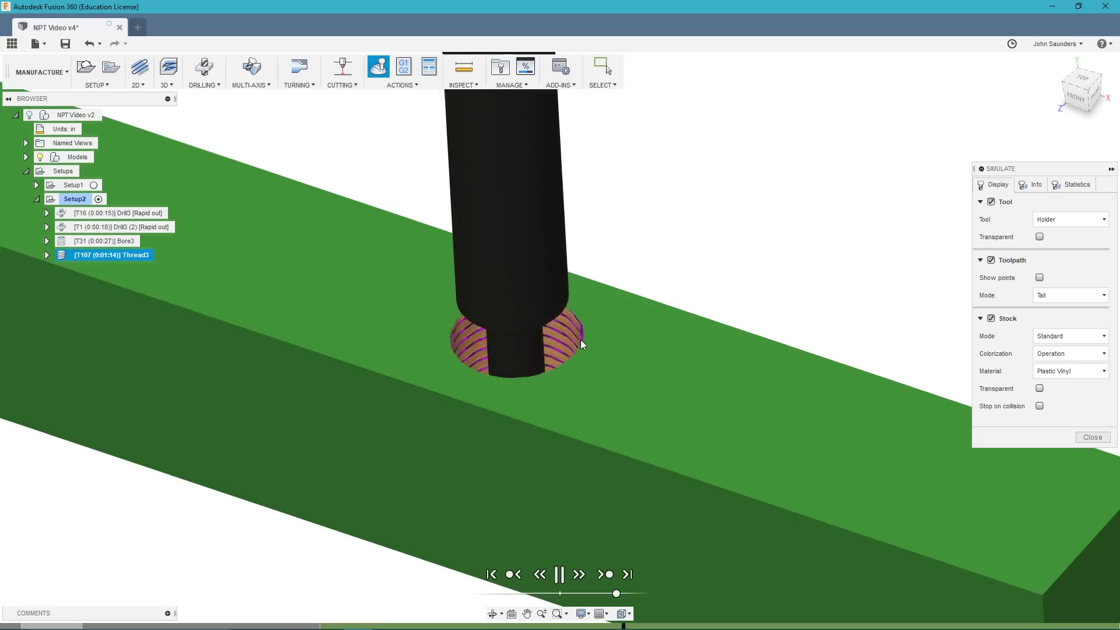